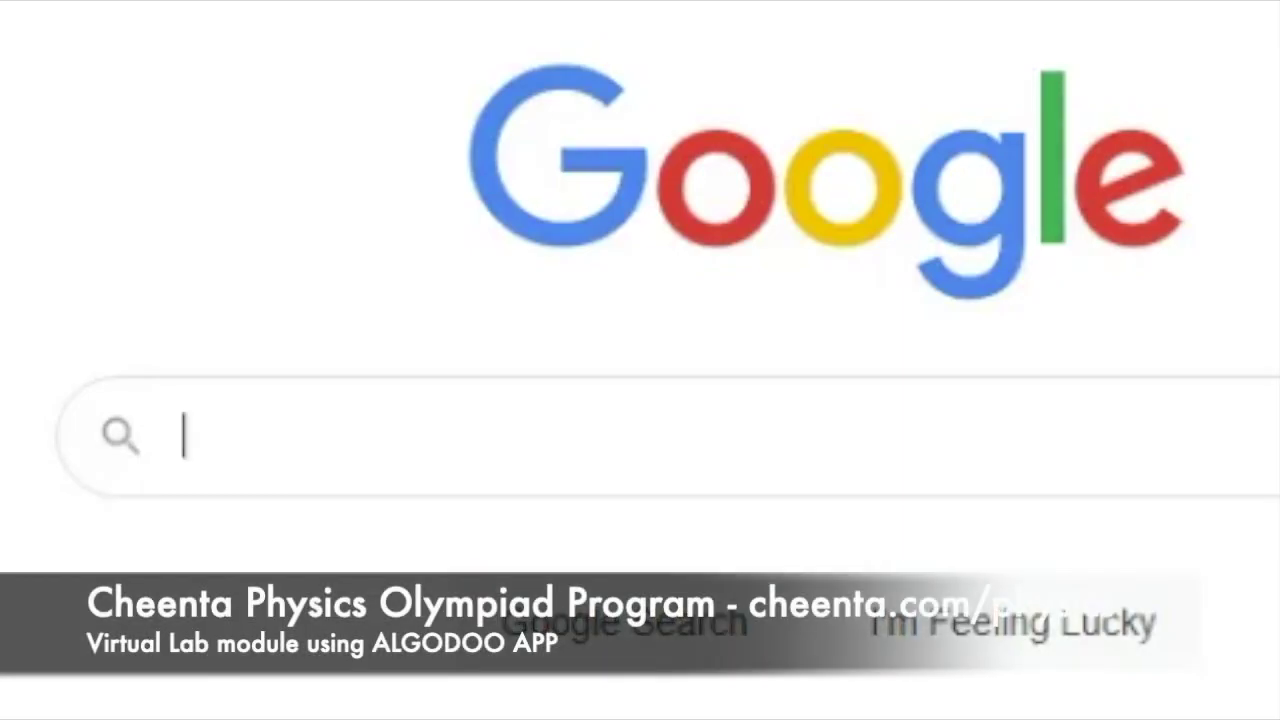
Step: Search Google for "algodoo" and open the official site's Download page at the free downloads
text(al)
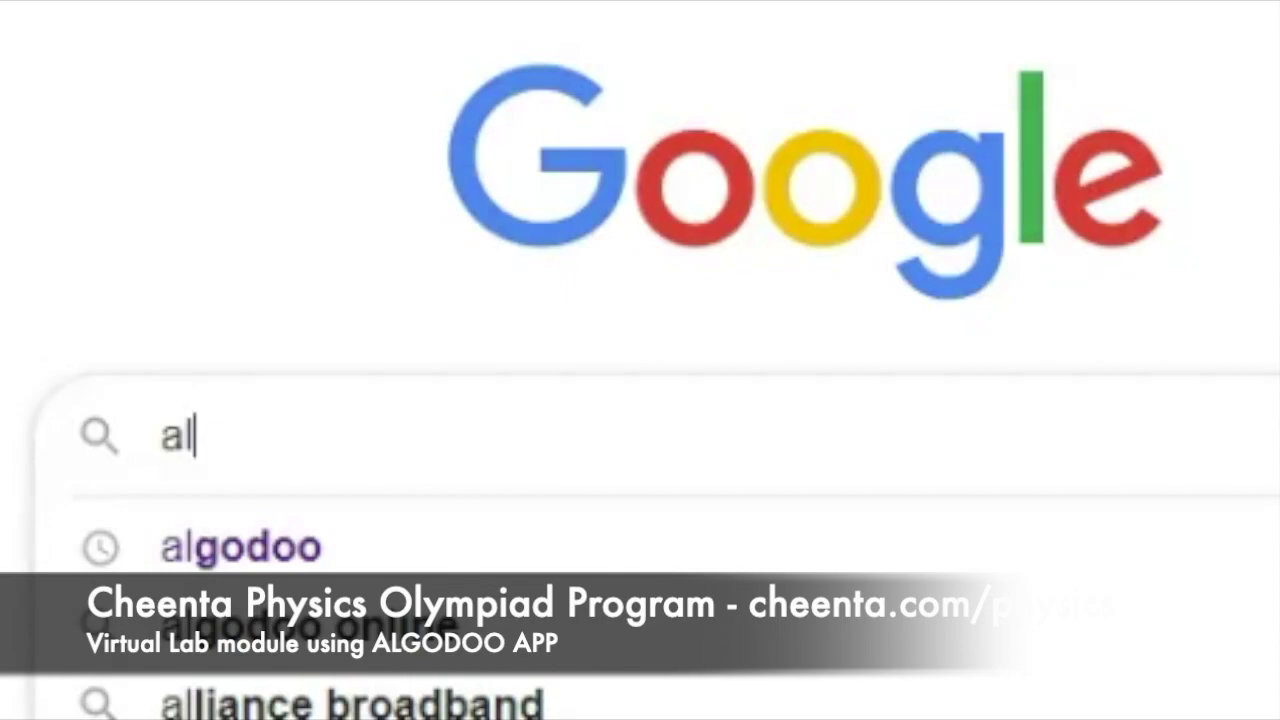
text(godoo)
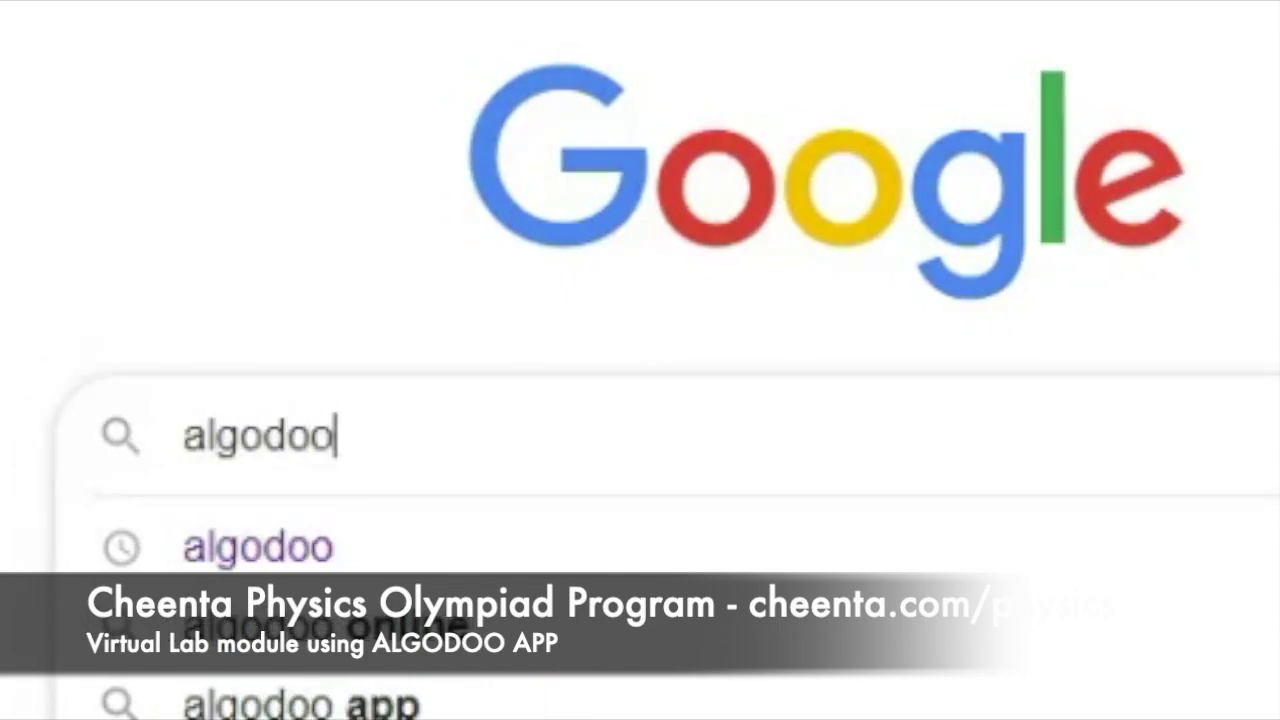
key(Return)
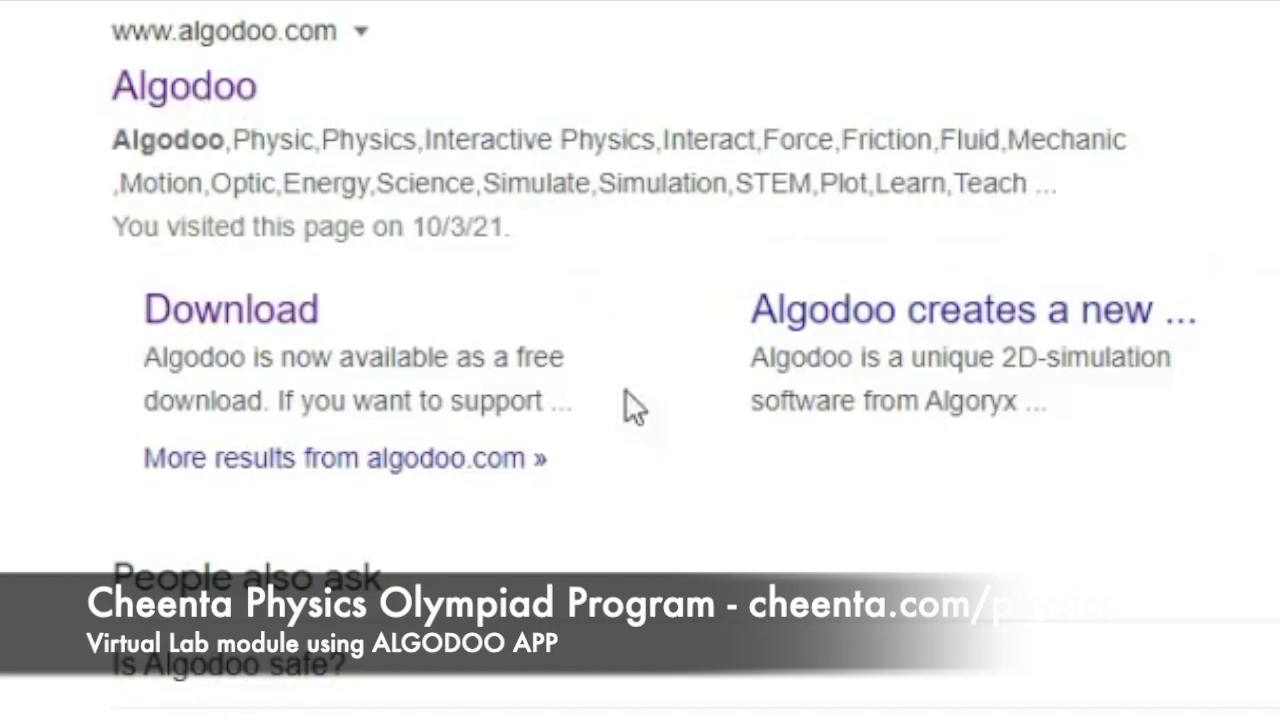
click(116, 92)
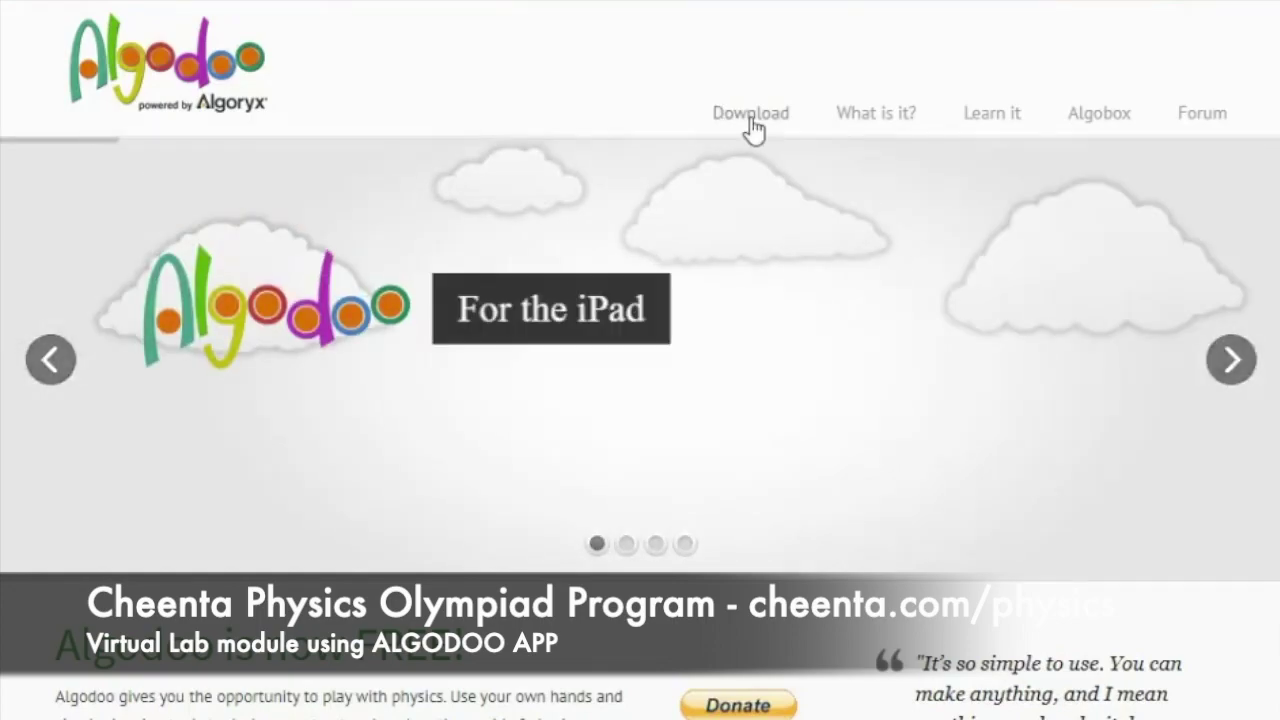
click(752, 115)
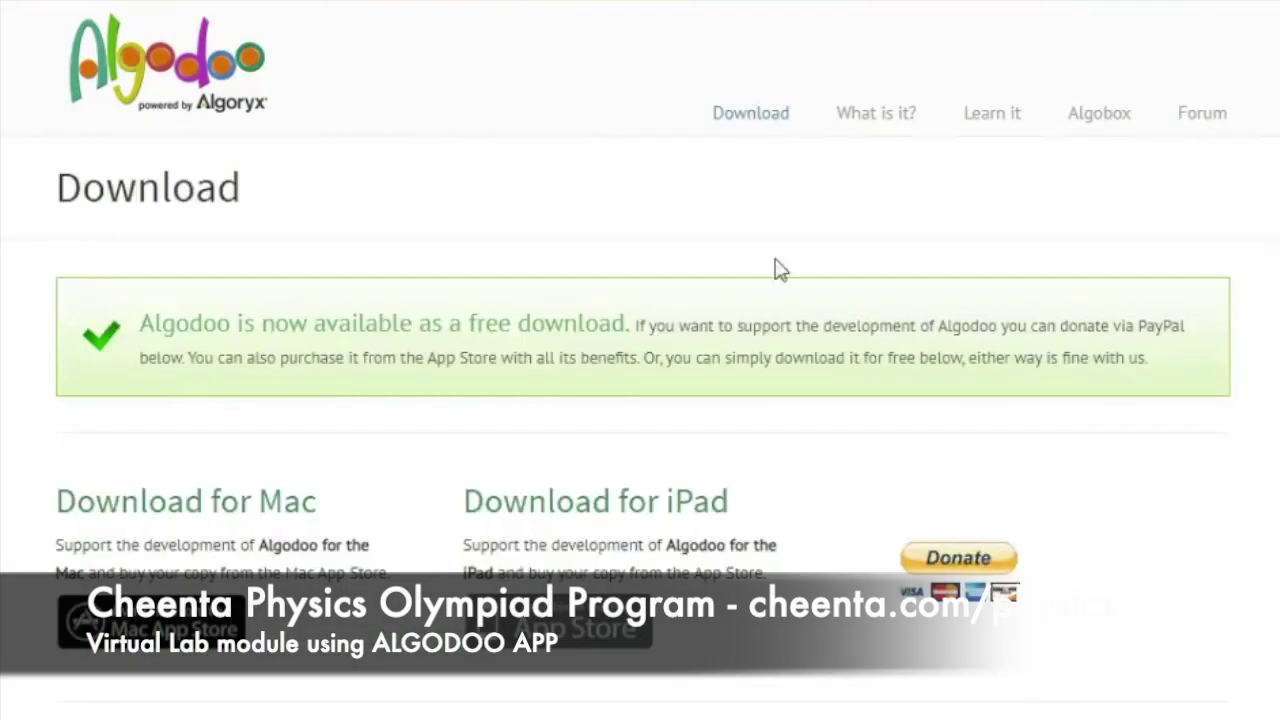
scroll(778, 333, down, 3)
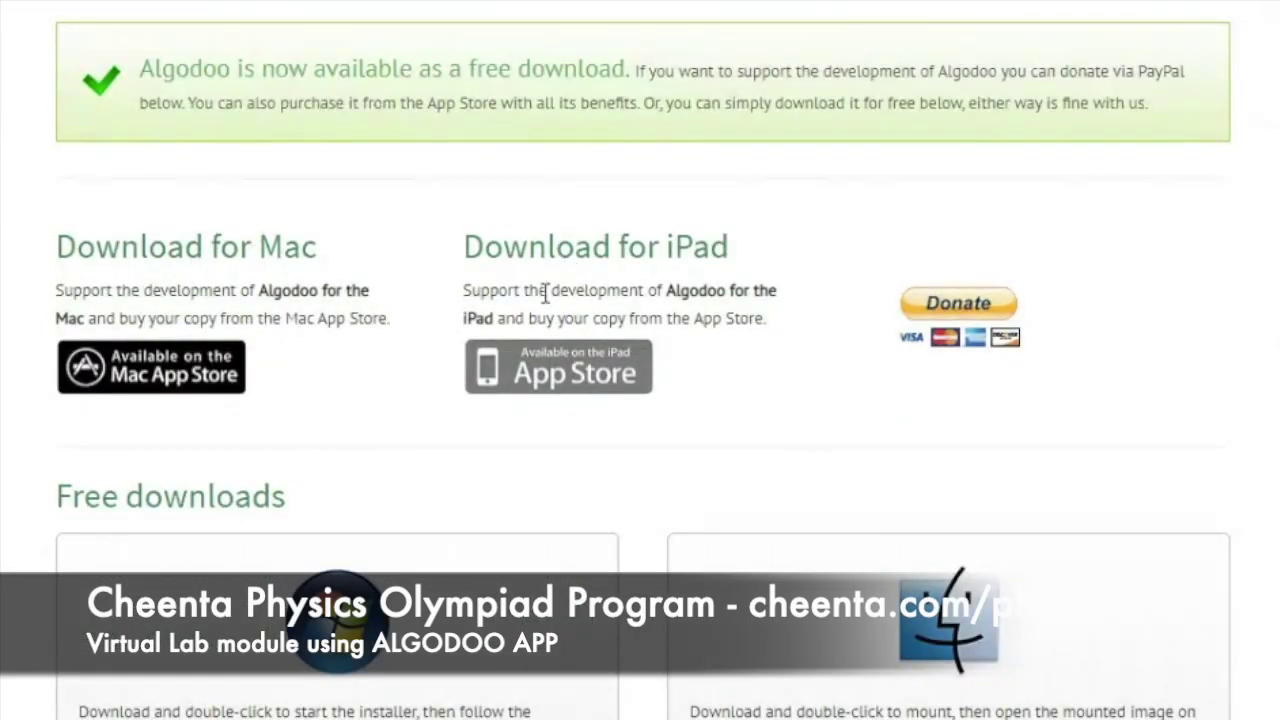
scroll(674, 357, down, 3)
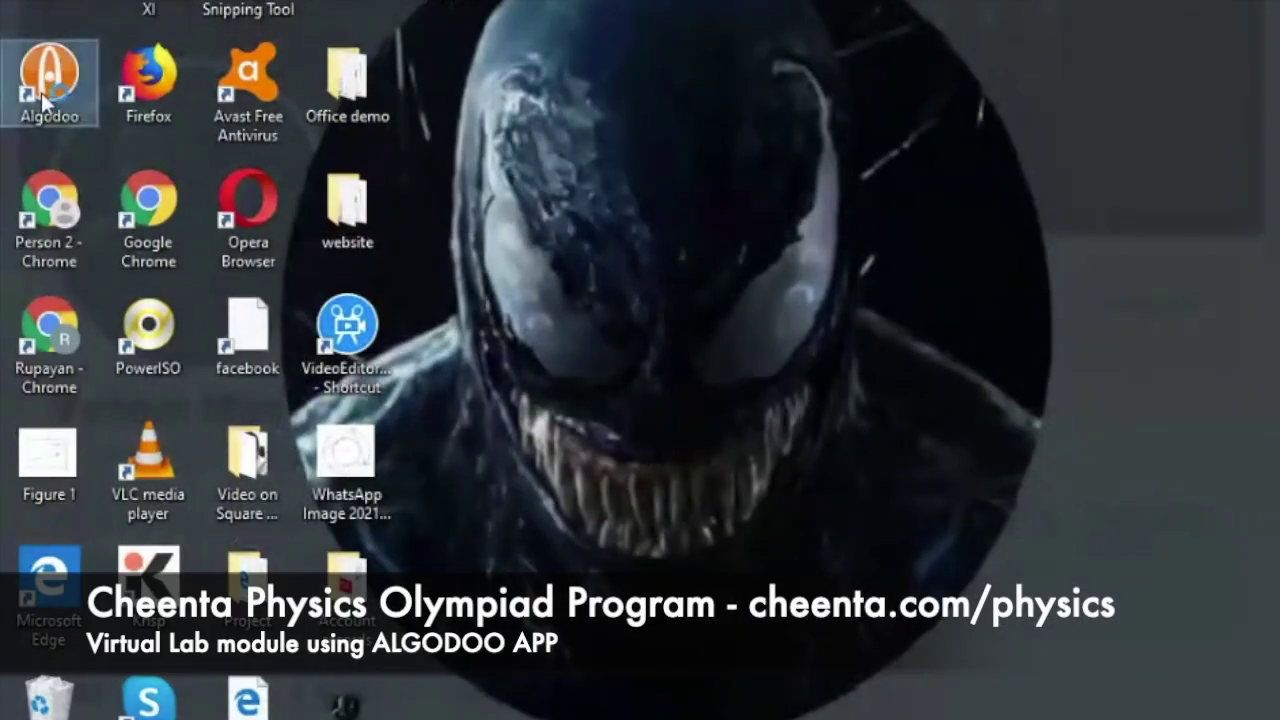
Step: Launch Algodoo from the desktop and dismiss its welcome window
double_click(45, 95)
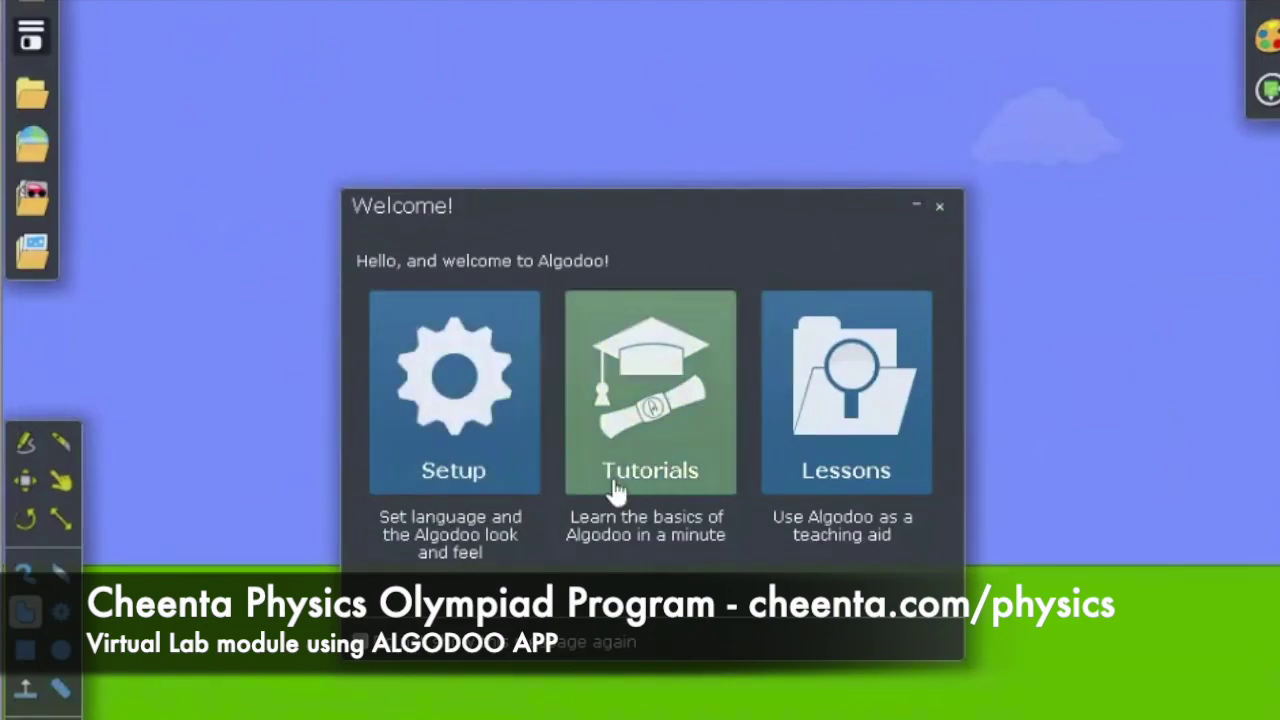
click(940, 210)
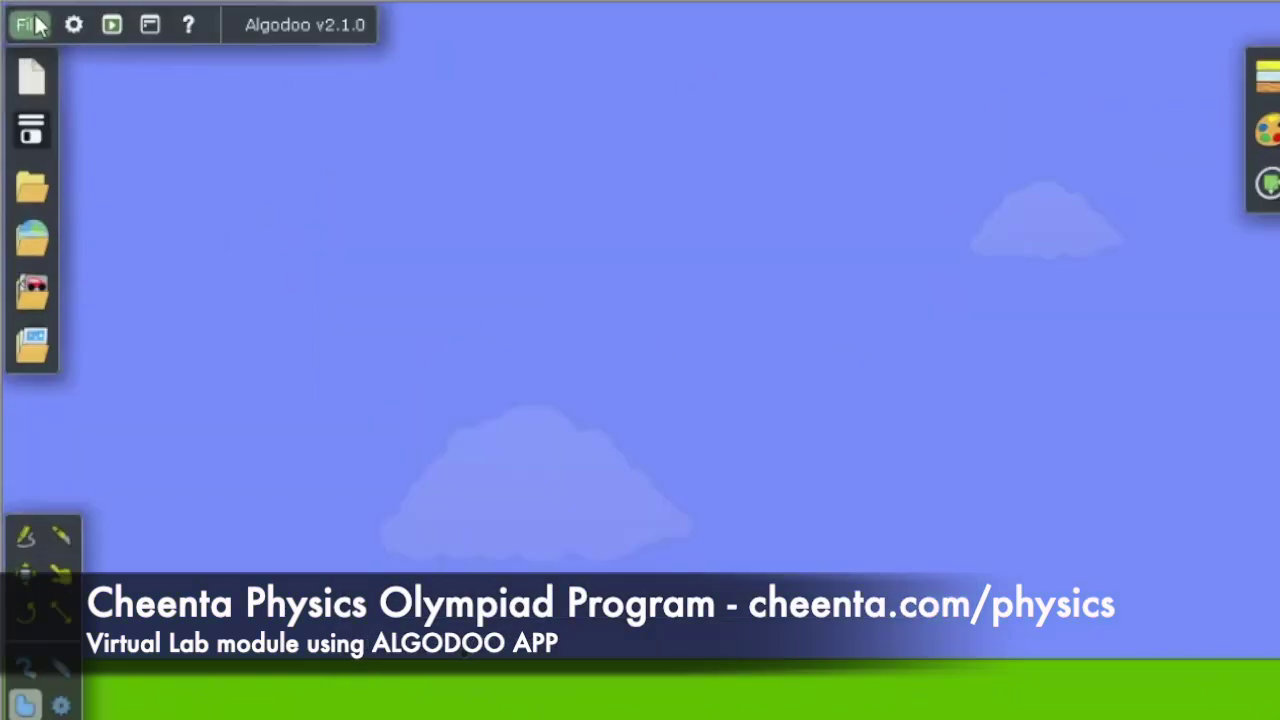
Step: Create a new scene with the Default palette, followed by another one with the Black palette
click(34, 26)
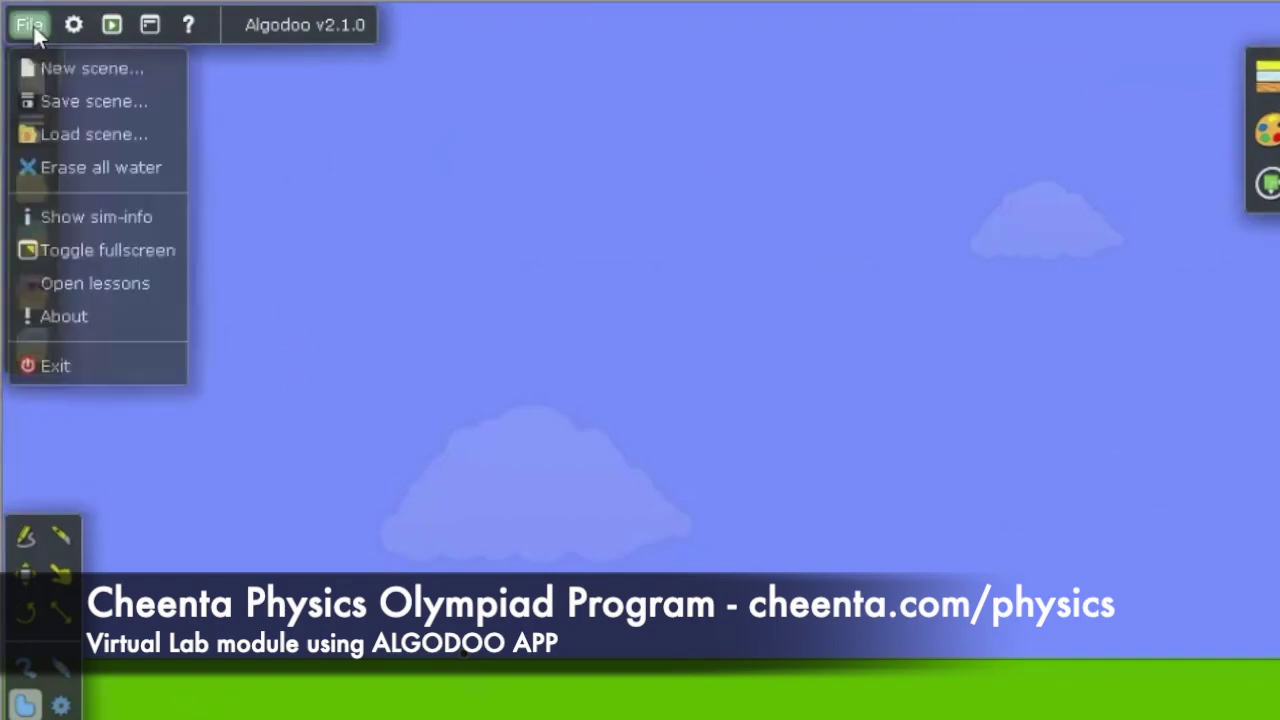
click(76, 69)
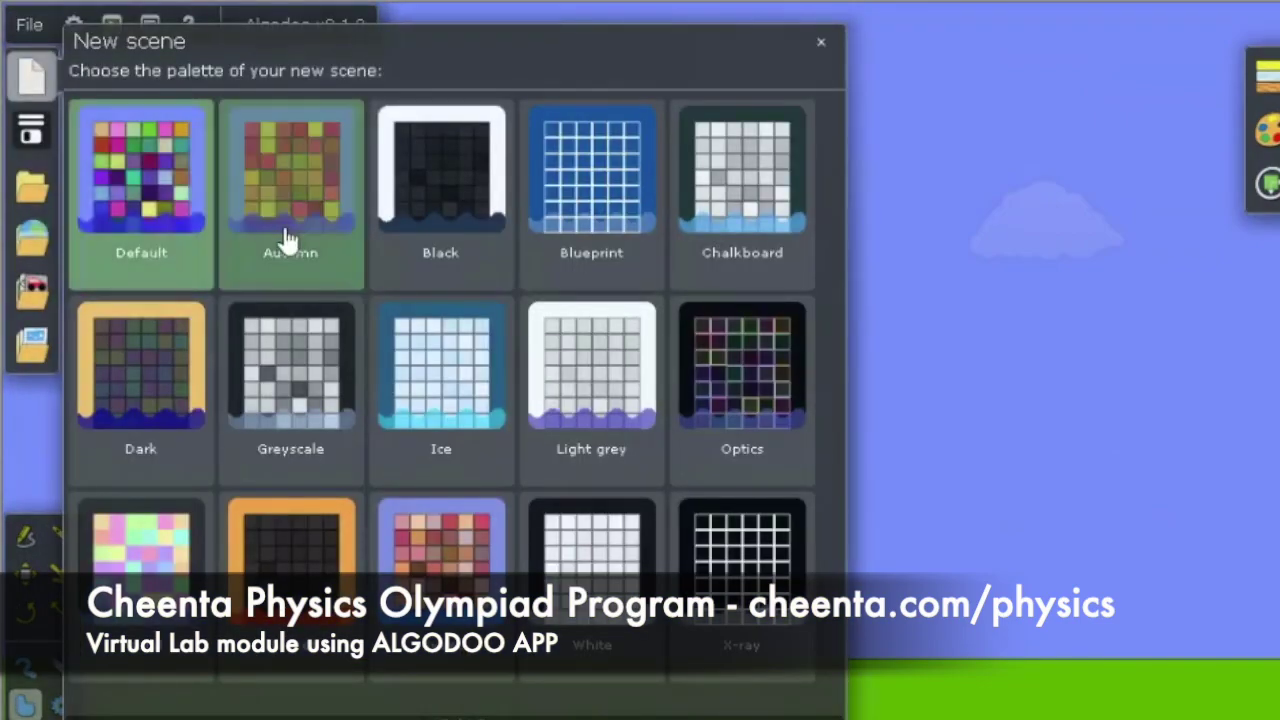
click(137, 229)
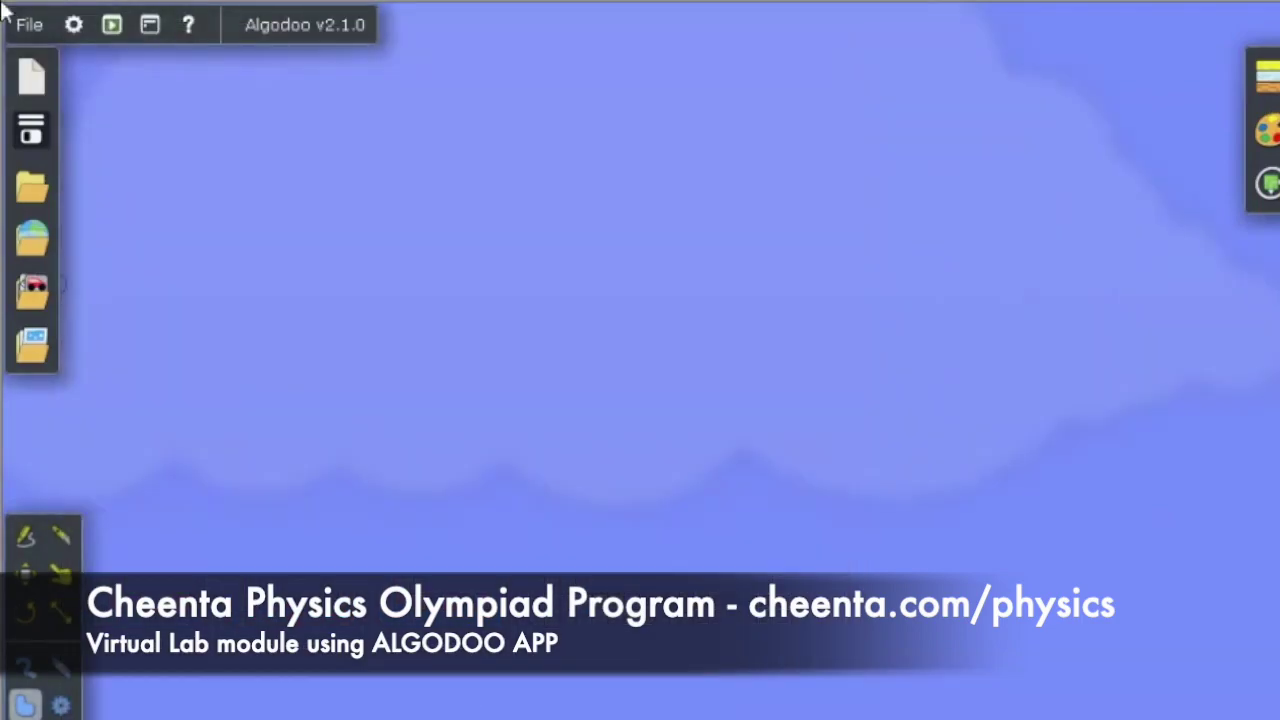
click(28, 24)
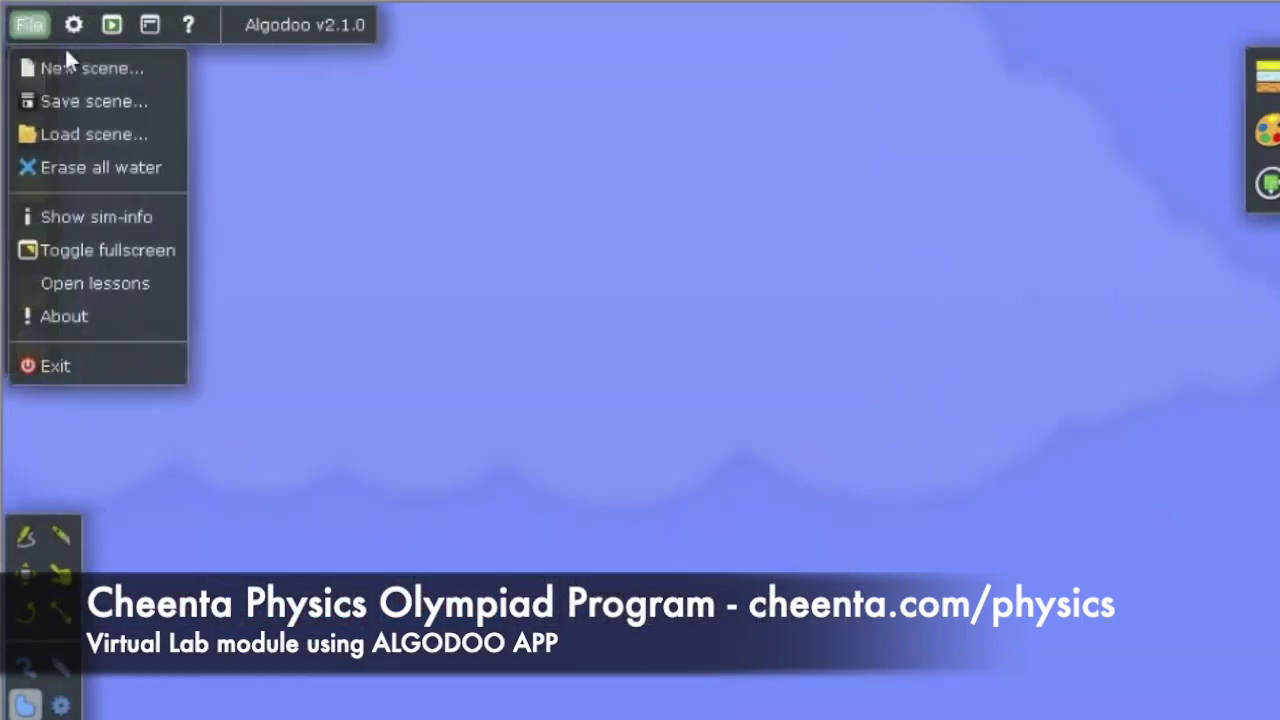
click(76, 64)
click(427, 204)
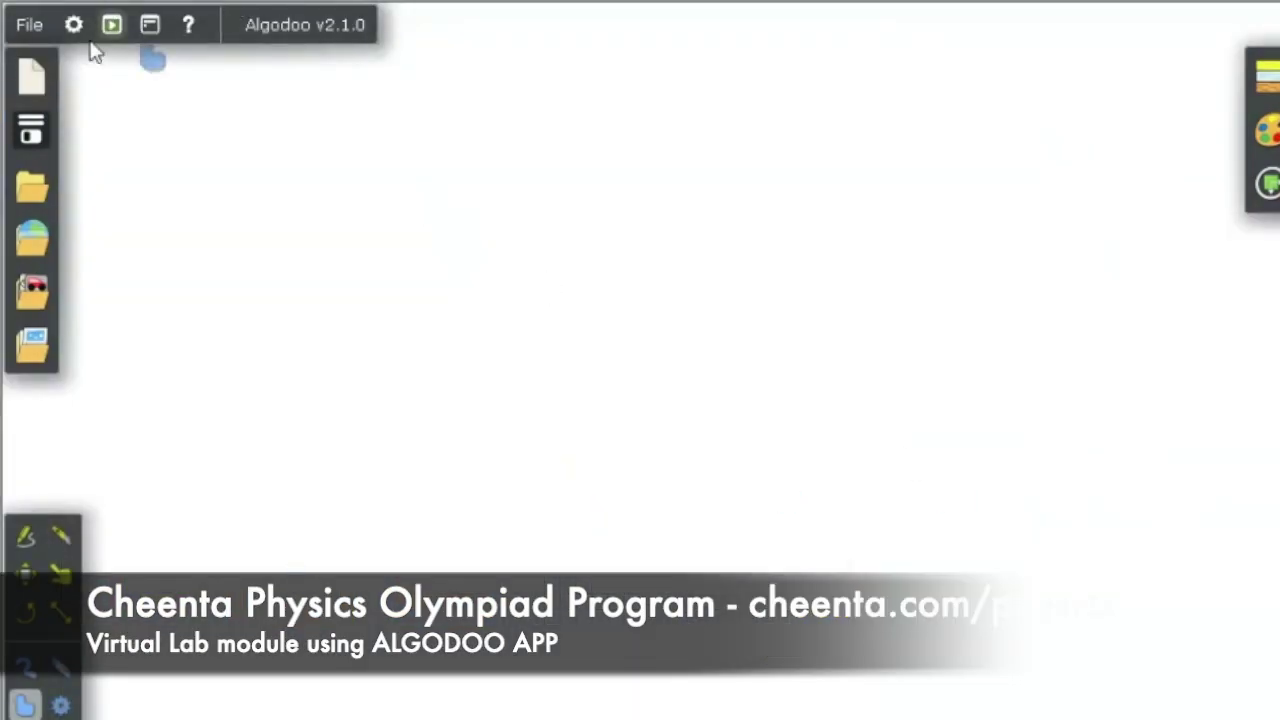
Step: Create a fresh scene using the Default palette
click(38, 25)
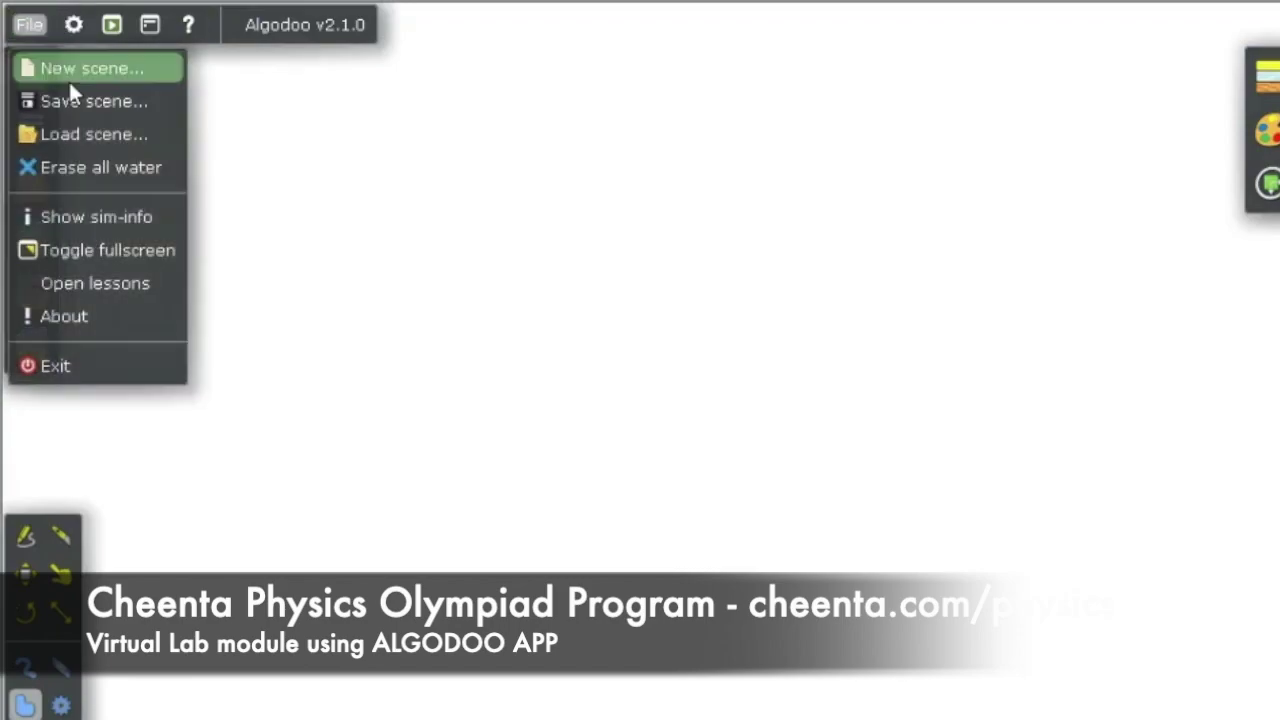
click(66, 72)
click(155, 220)
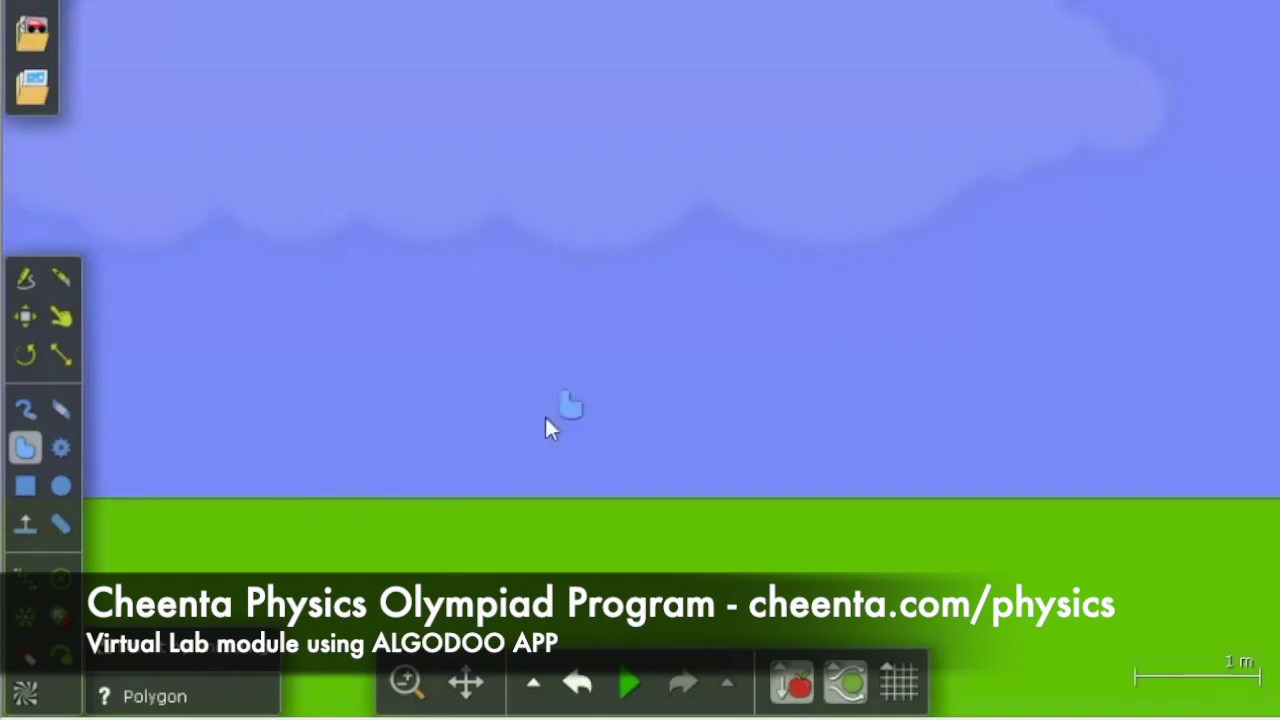
Step: Sketch a closed freeform shape about 1.7 m wide and 1.3 m tall above the ground and start the simulation
click(24, 285)
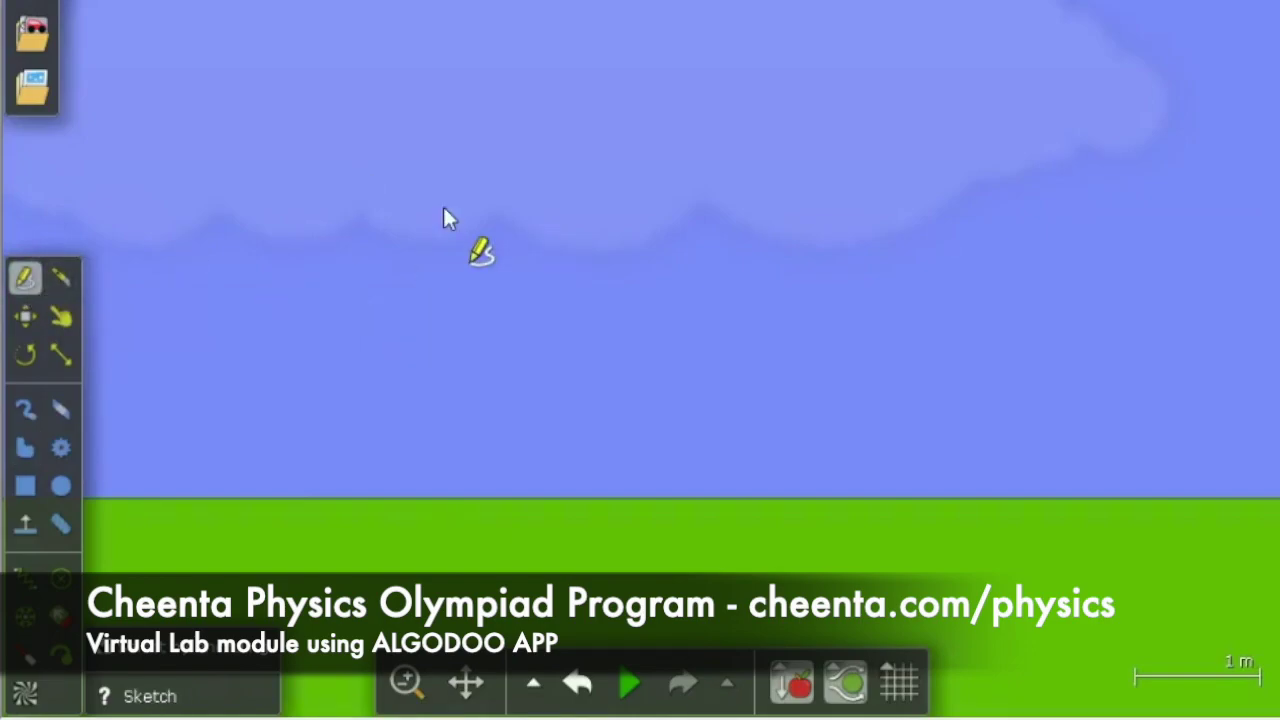
mouse_move(415, 212)
mouse_down()
mouse_move(448, 137)
mouse_move(530, 122)
mouse_up()
mouse_move(601, 191)
mouse_down()
mouse_move(626, 268)
mouse_move(611, 280)
mouse_move(487, 270)
mouse_move(463, 283)
mouse_move(419, 240)
mouse_up()
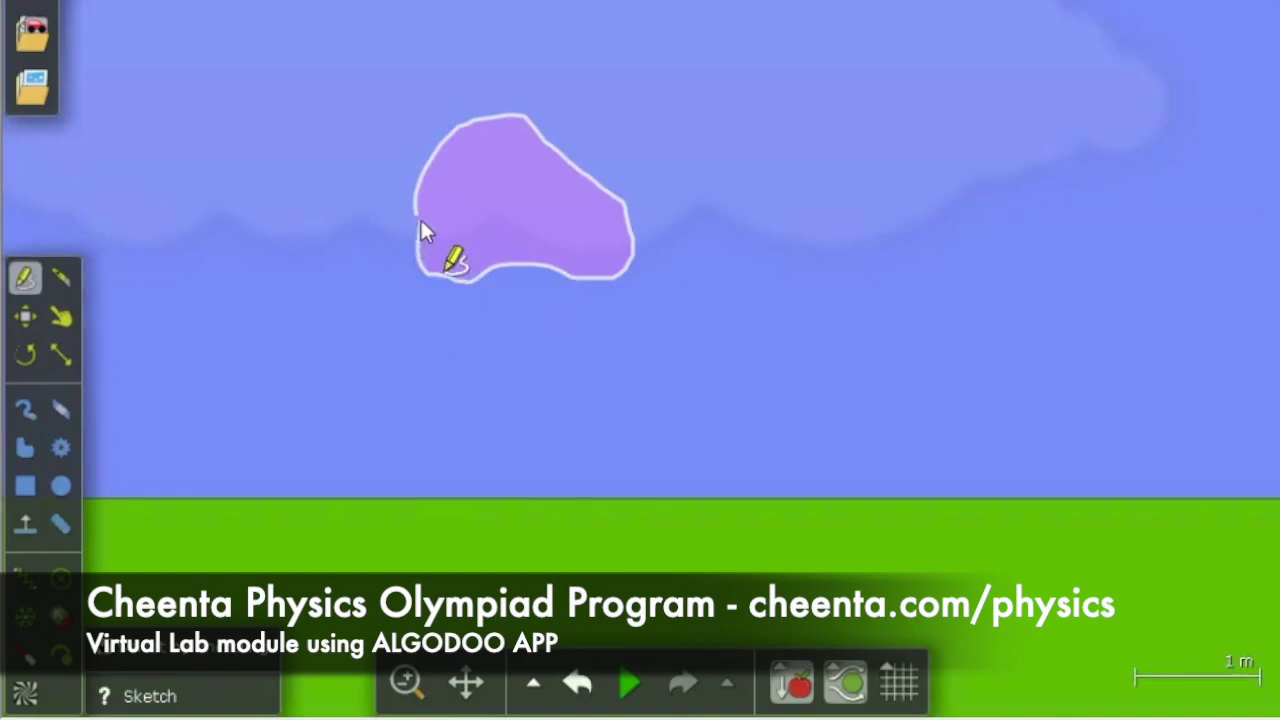
drag(420, 217, 417, 214)
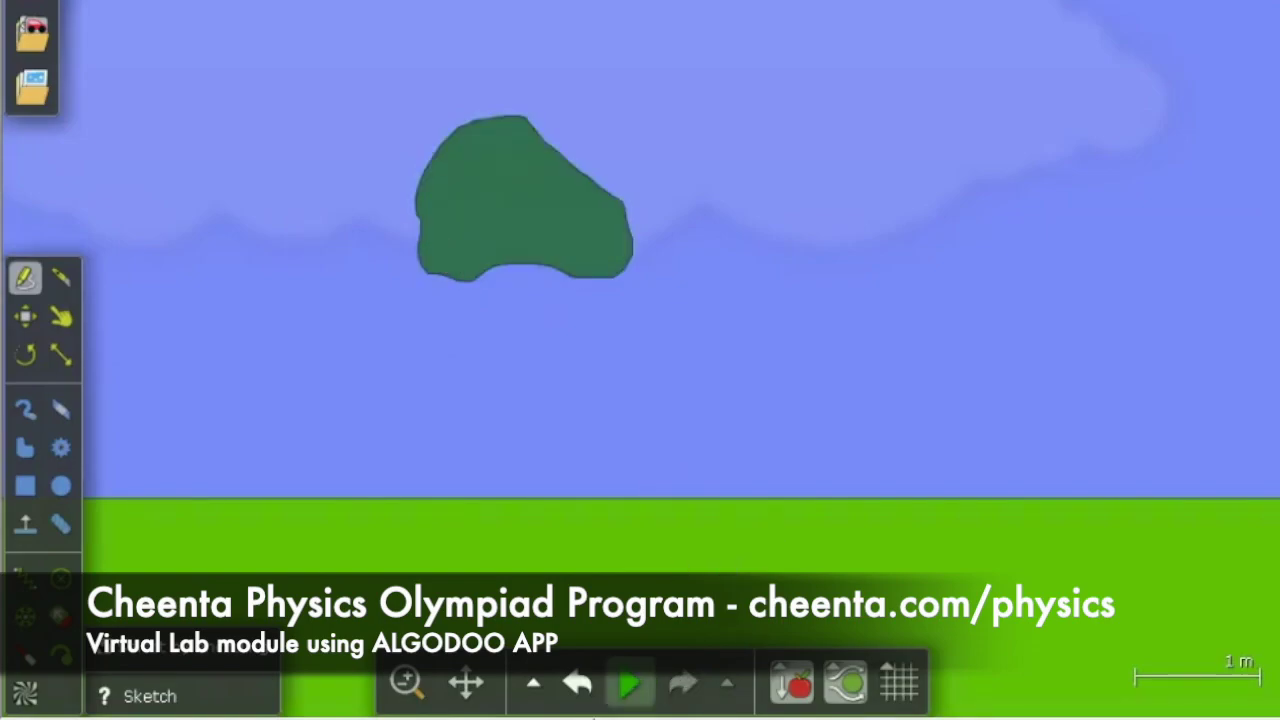
click(630, 698)
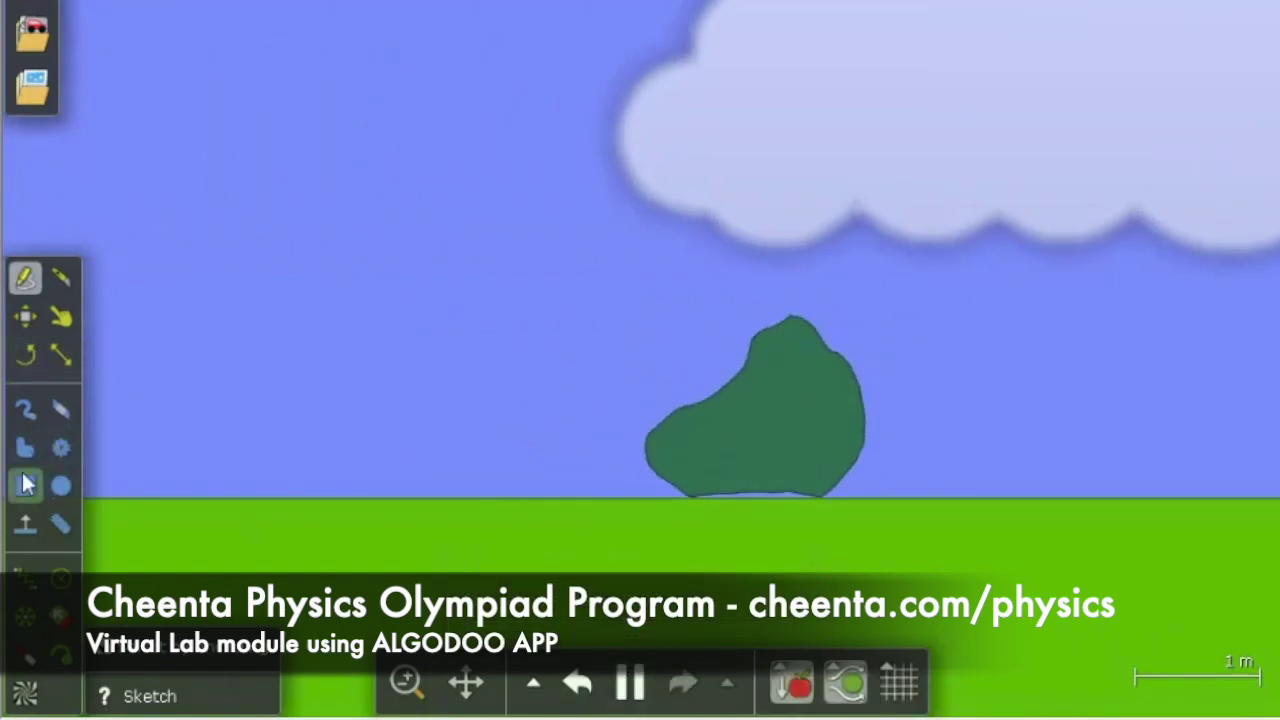
Step: Sketch a circle about 1.1 m across, and fling it and the freeform shape out of view with the Drag tool
mouse_move(252, 33)
mouse_down()
mouse_move(220, 54)
mouse_move(211, 108)
mouse_move(250, 176)
mouse_move(286, 181)
mouse_move(334, 150)
mouse_move(336, 70)
mouse_move(313, 33)
mouse_move(287, 33)
mouse_up()
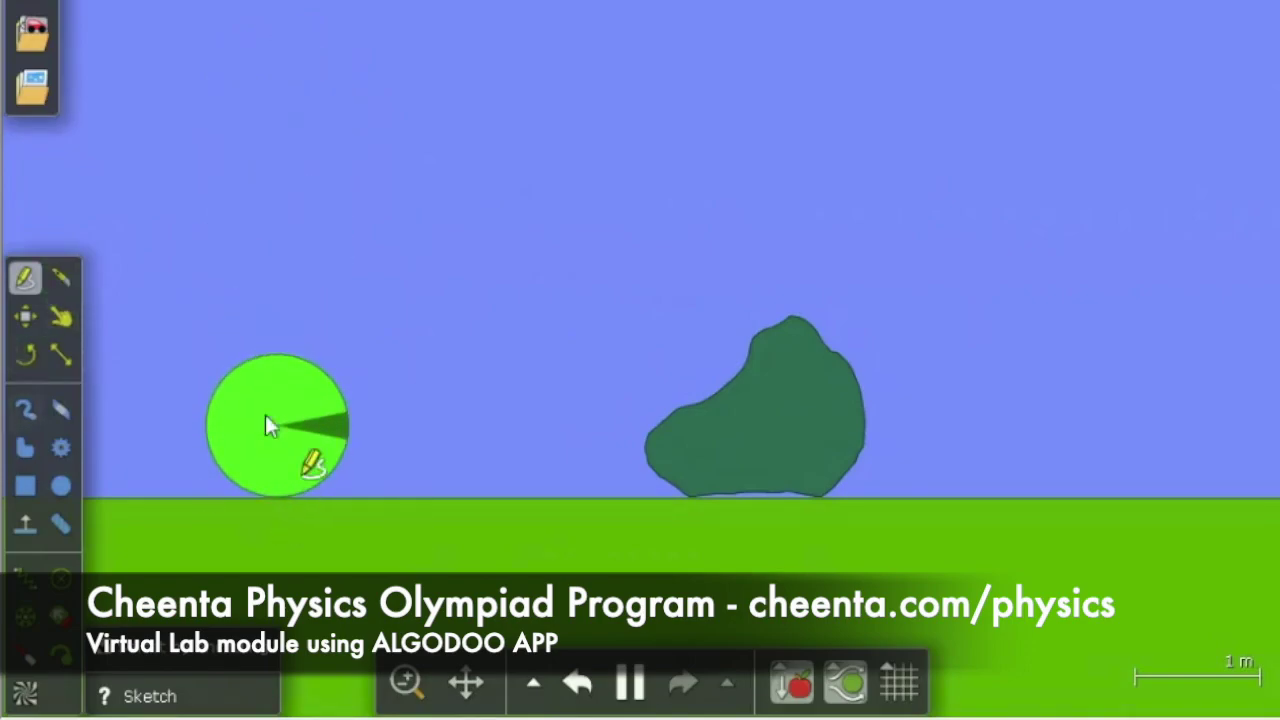
click(62, 328)
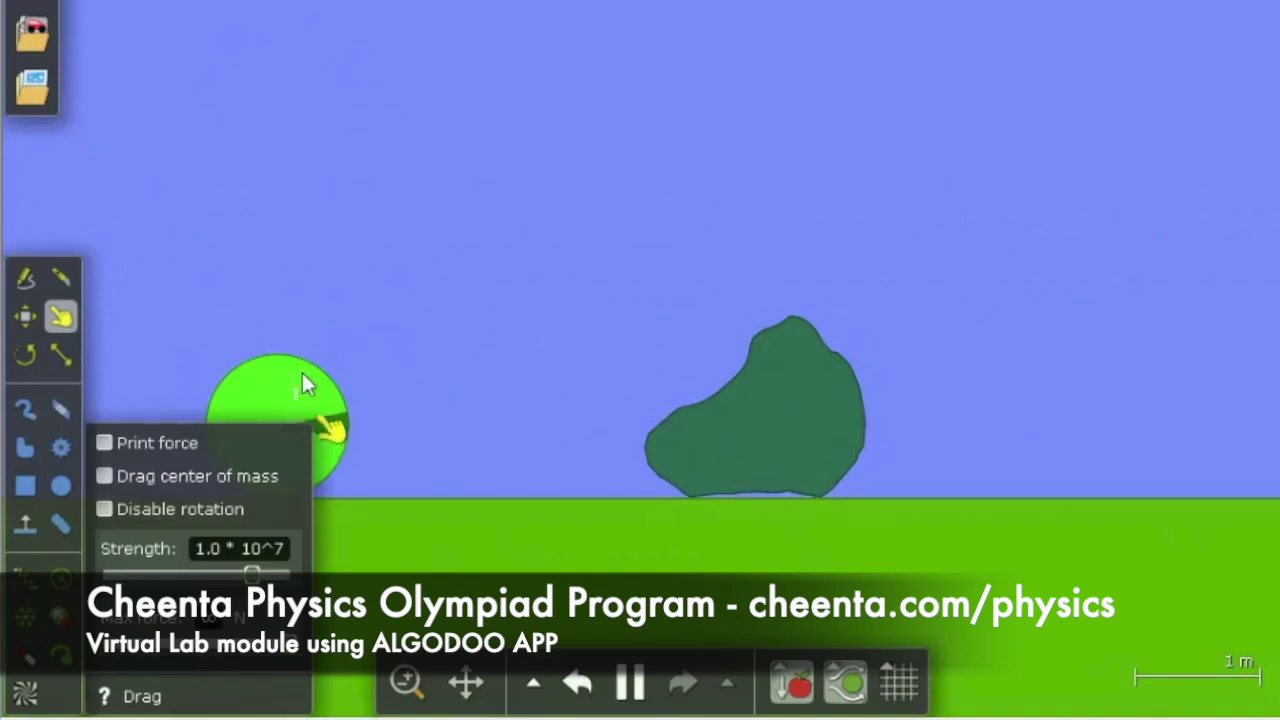
drag(309, 380, 1073, 18)
drag(774, 411, 368, 258)
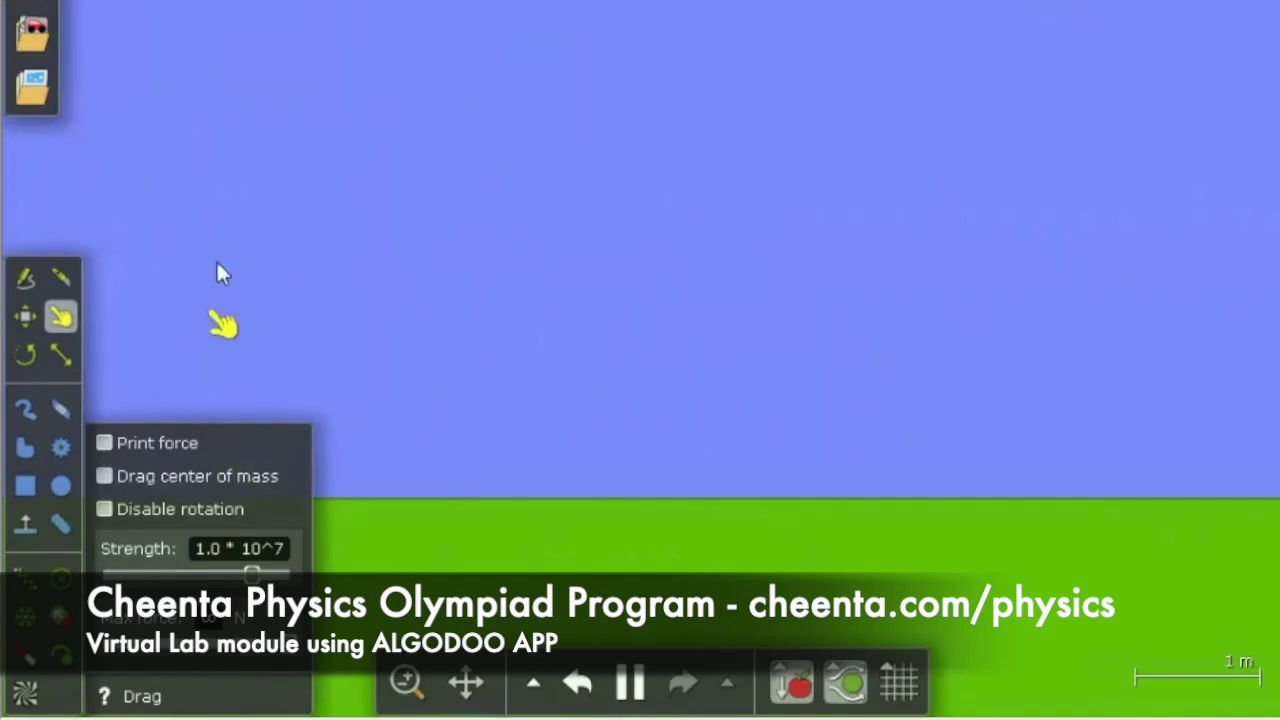
Step: Draw a box about 1.5 m wide and 1.7 m tall resting on the ground
click(25, 485)
drag(517, 264, 712, 496)
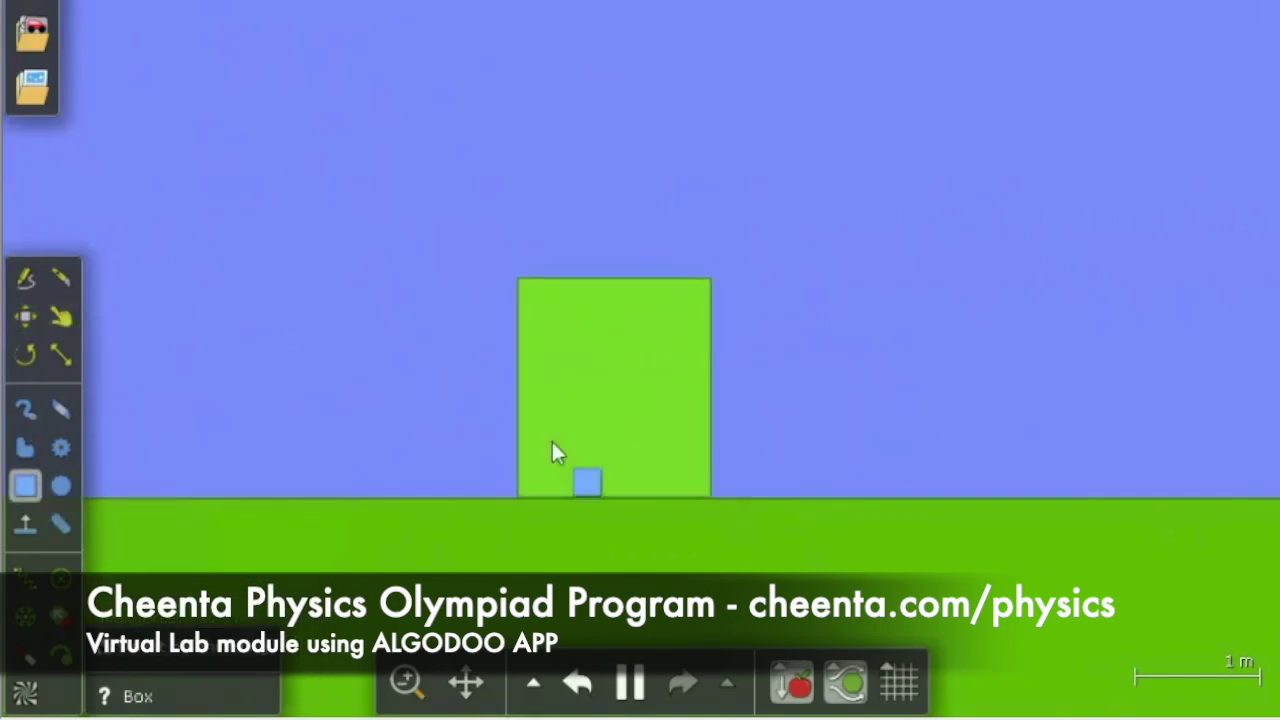
Step: Apply the Glass, Gold, Helium, Ice, Rubber, Steel and Stone materials to the box in turn, ending with Wood
mouse_move(642, 358)
mouse_down()
mouse_move(663, 340)
mouse_move(549, 351)
mouse_move(660, 457)
mouse_move(621, 420)
mouse_move(637, 371)
mouse_up()
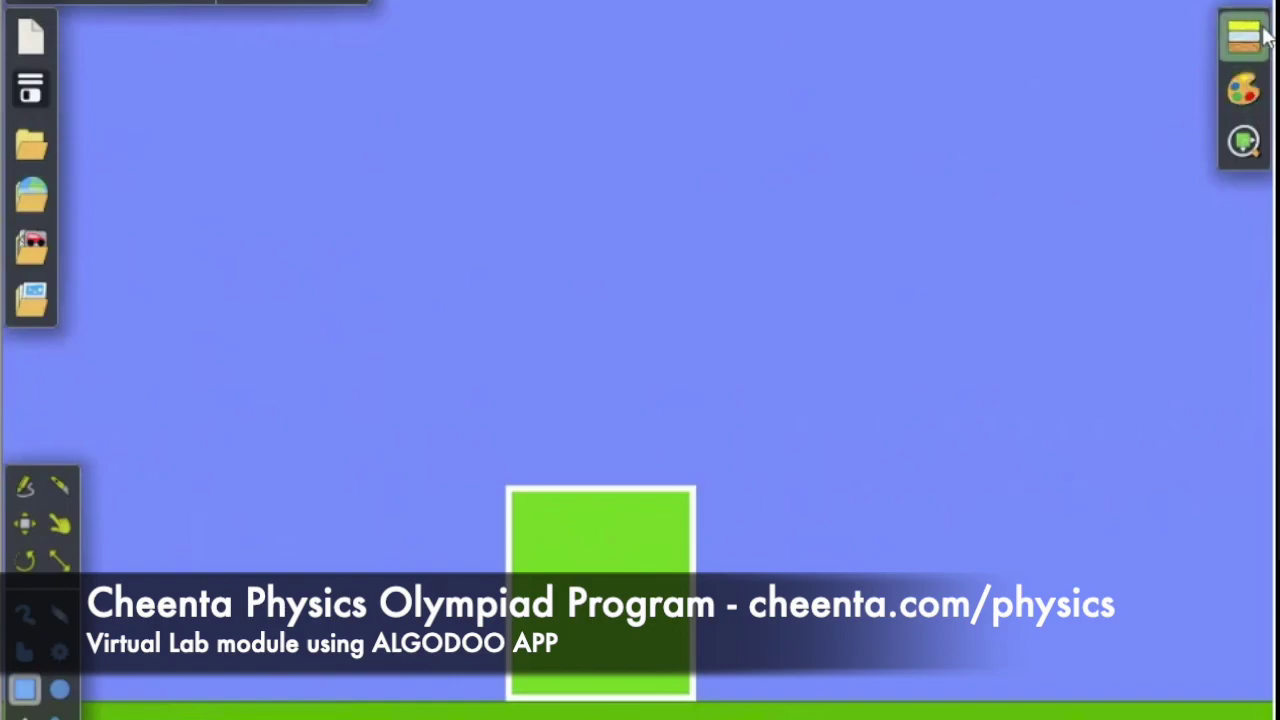
click(1263, 32)
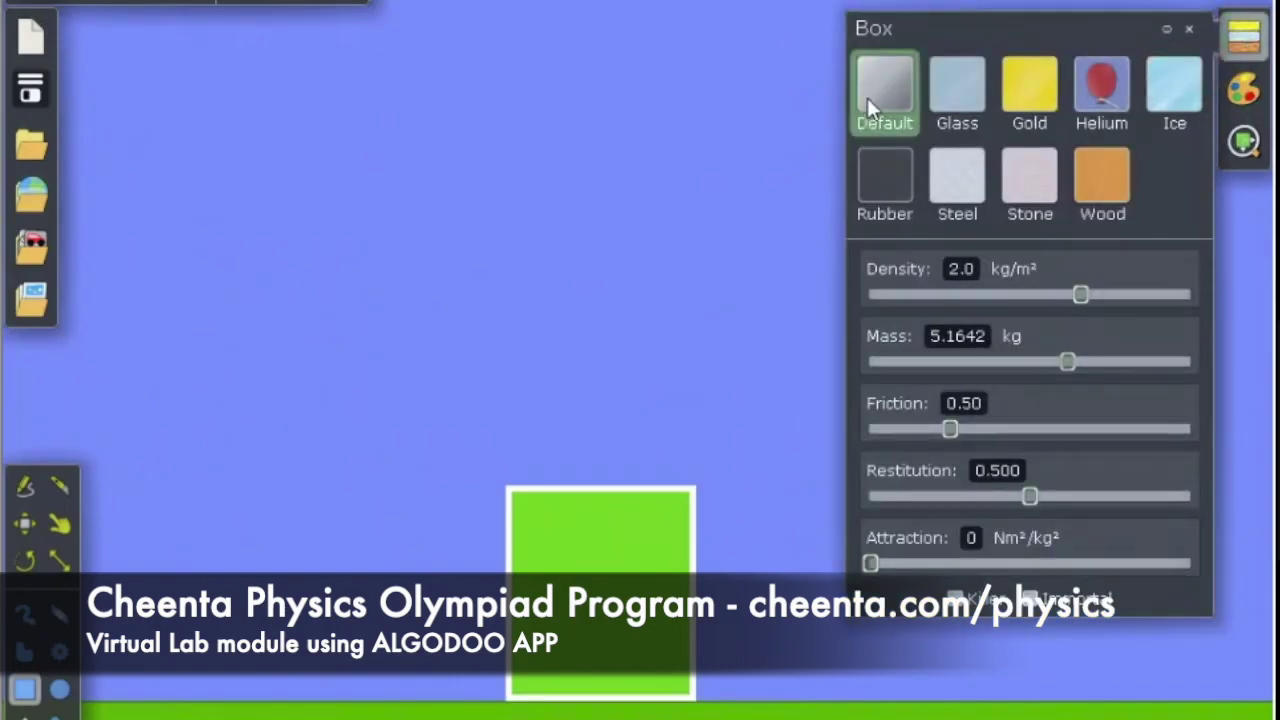
click(936, 104)
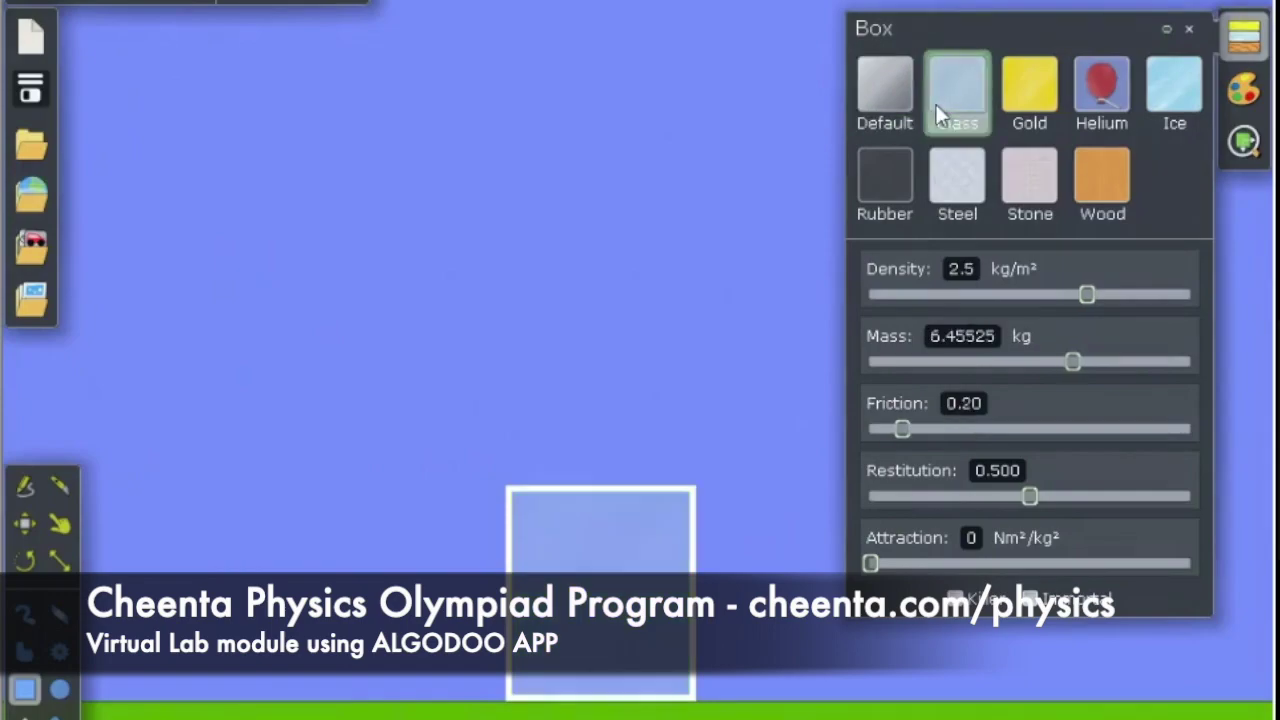
click(1023, 114)
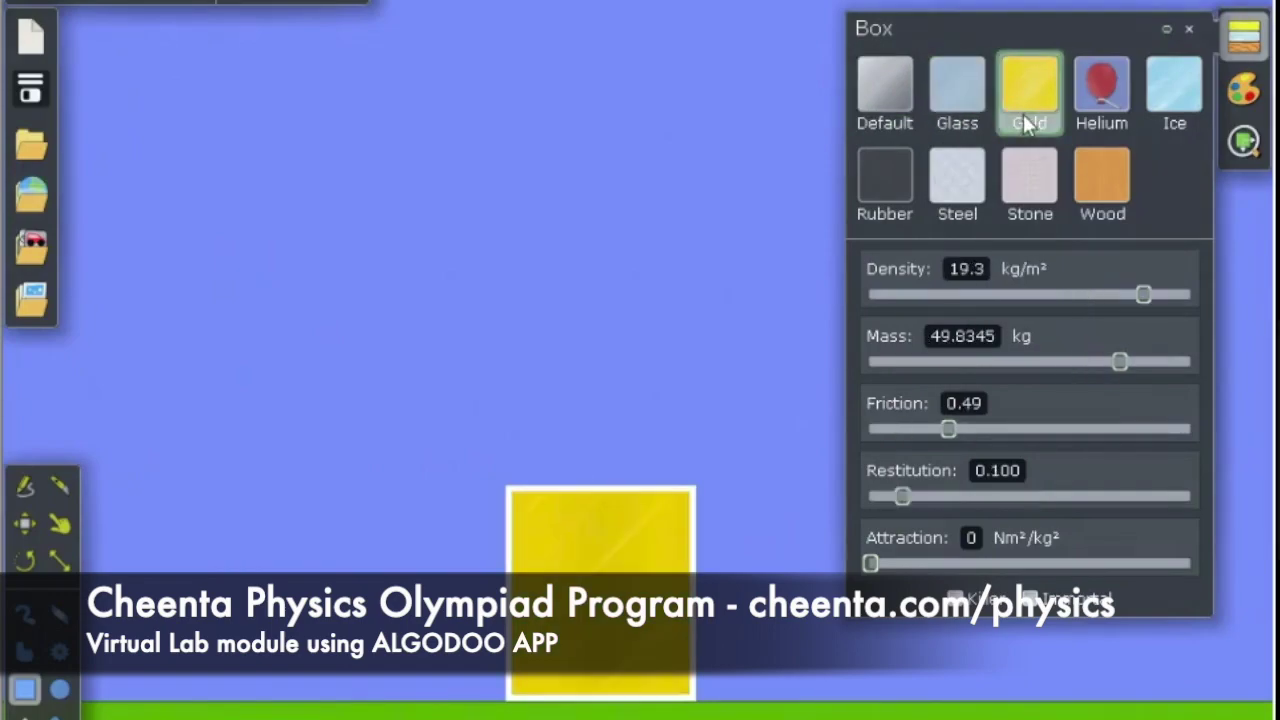
click(1100, 122)
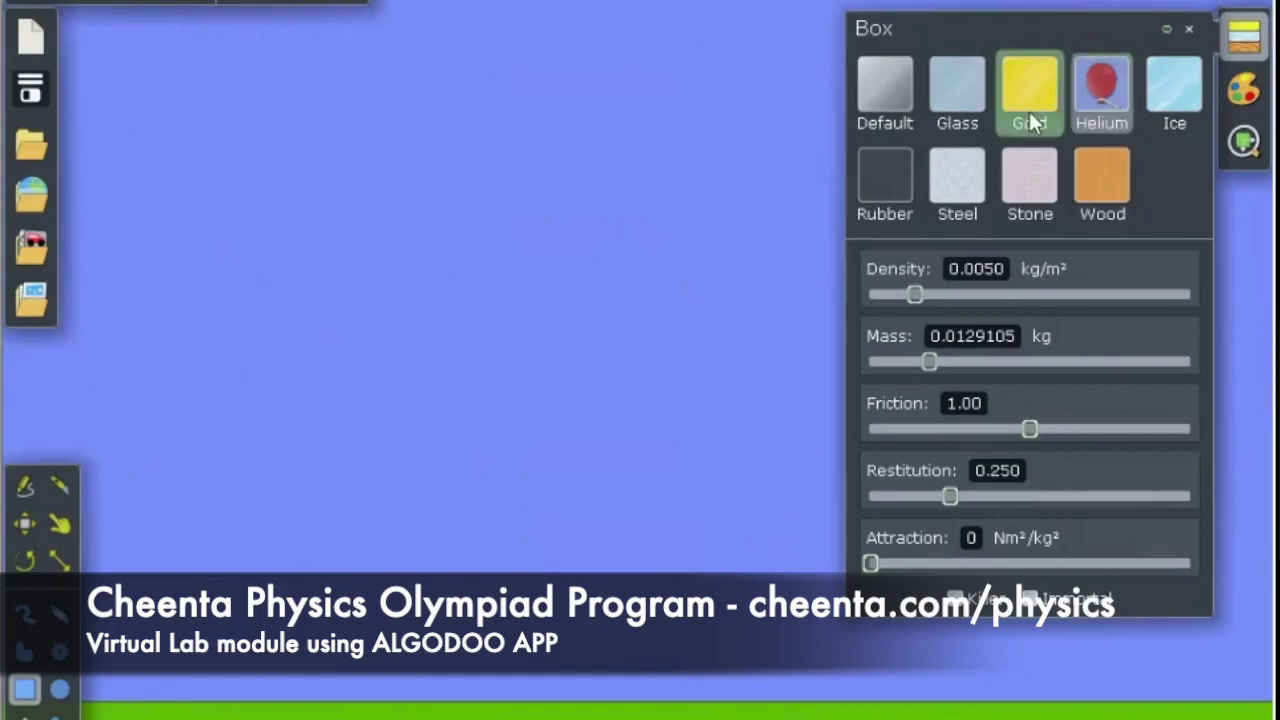
click(1175, 103)
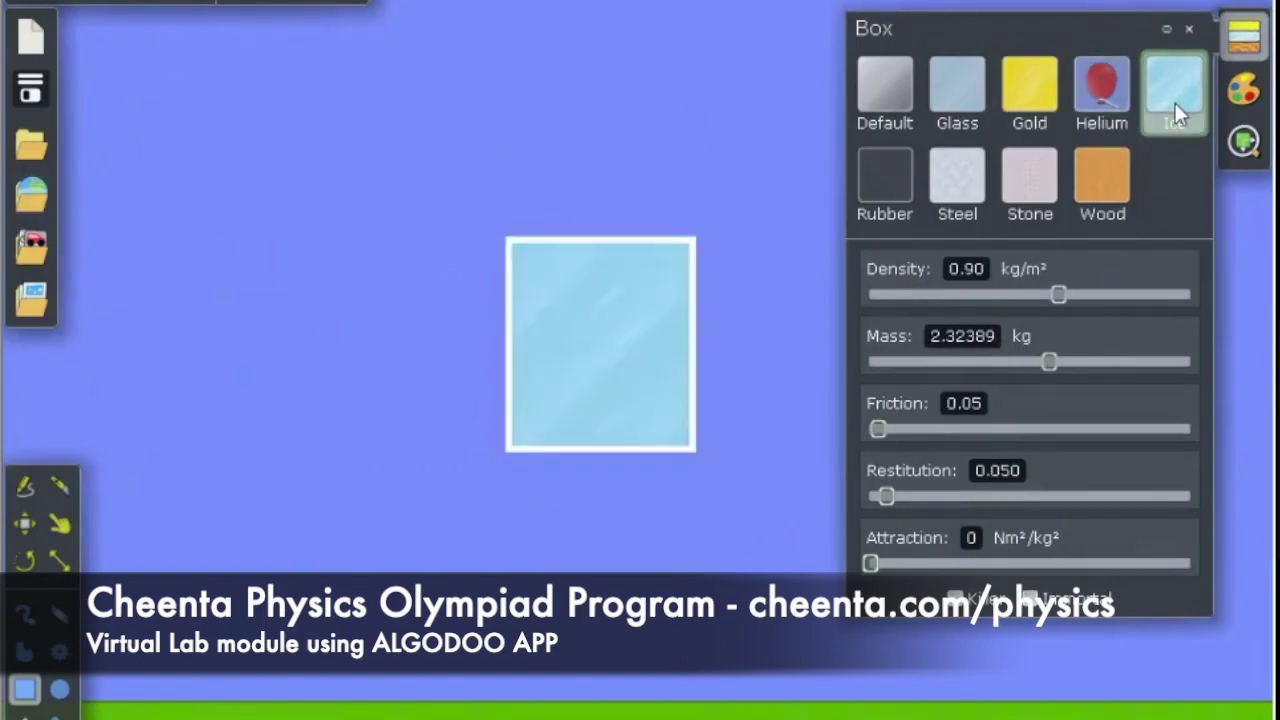
click(874, 197)
click(952, 196)
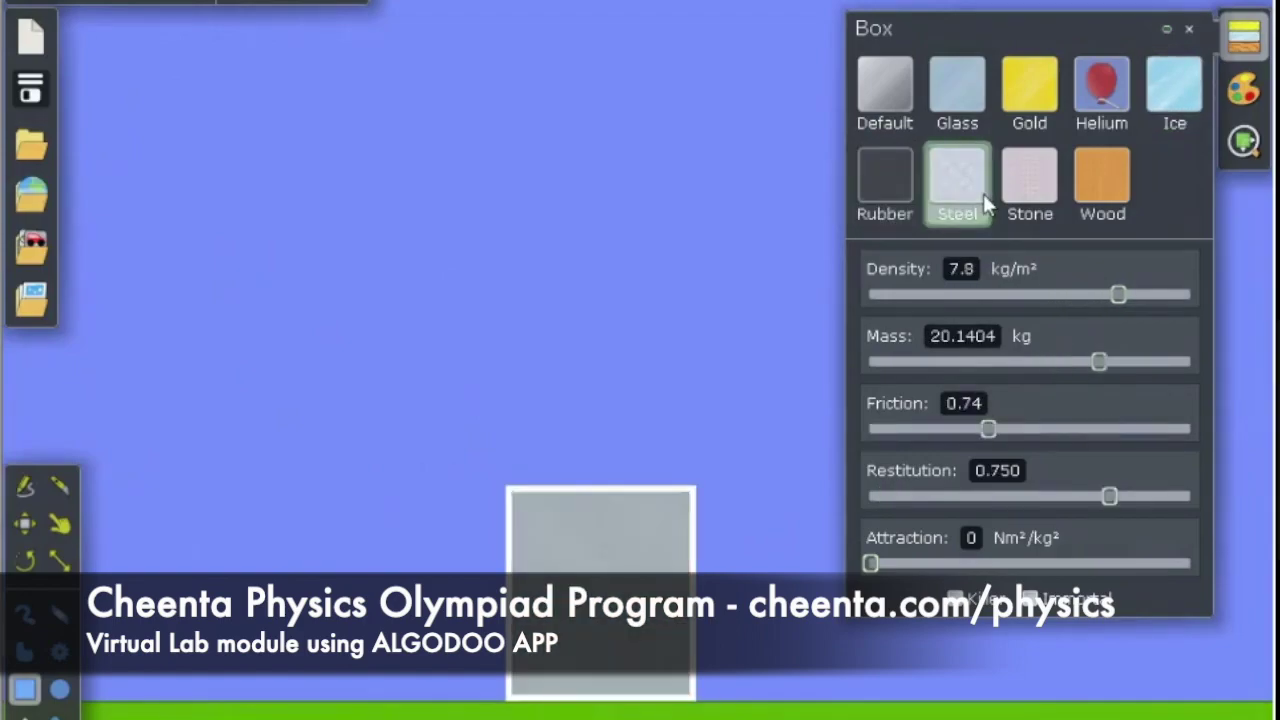
click(1032, 191)
click(1121, 182)
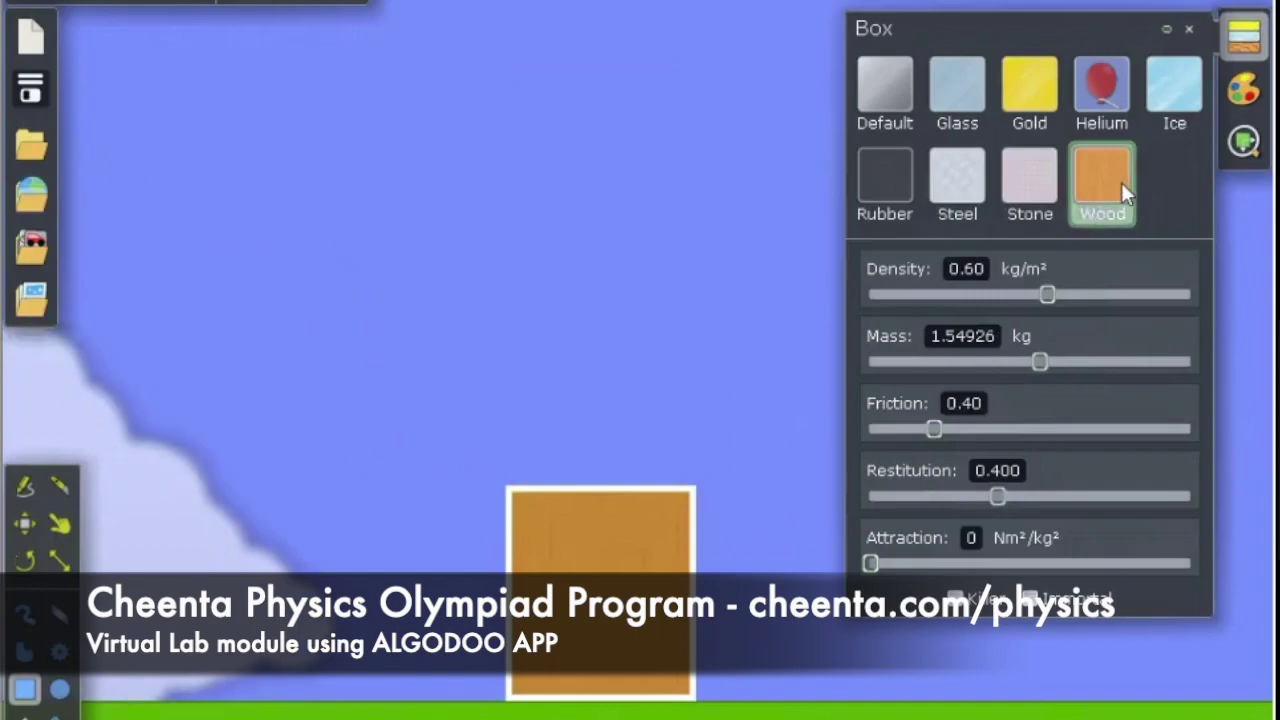
Step: Recolour the box dark green with hue 90°, saturation 33% and value 40%
click(1246, 91)
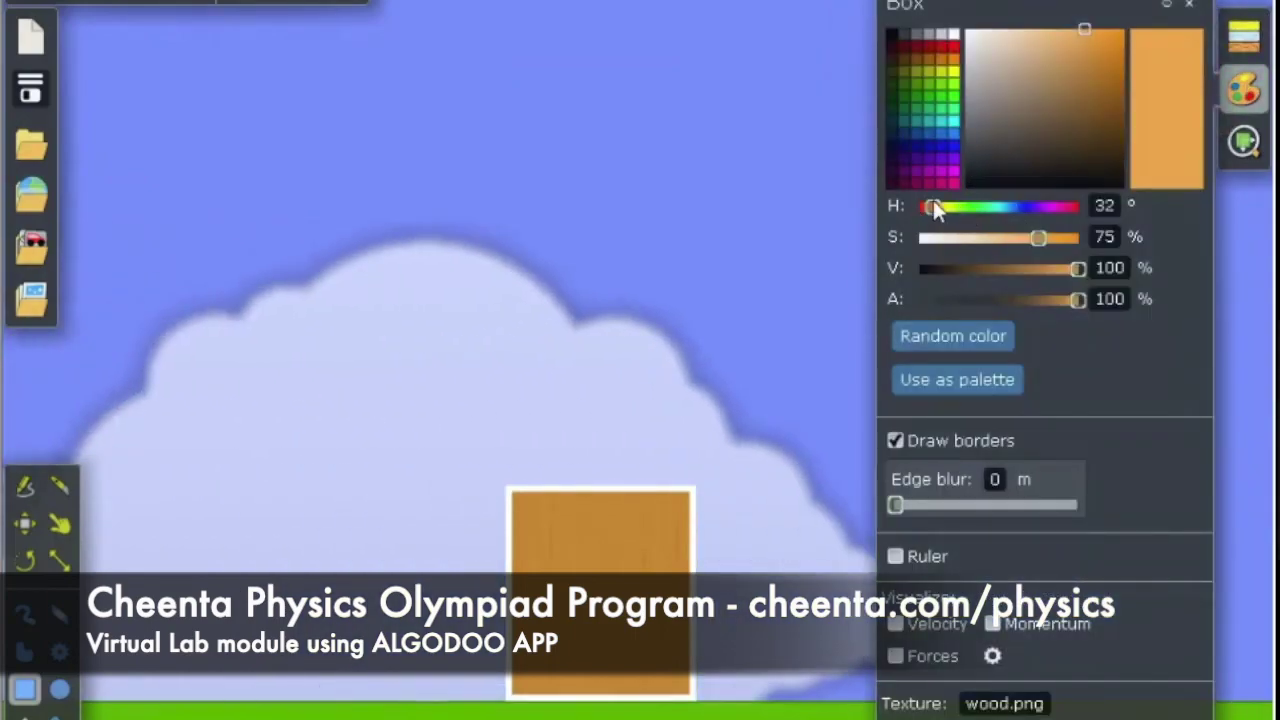
mouse_move(933, 203)
mouse_down()
mouse_move(987, 204)
mouse_move(949, 205)
mouse_up()
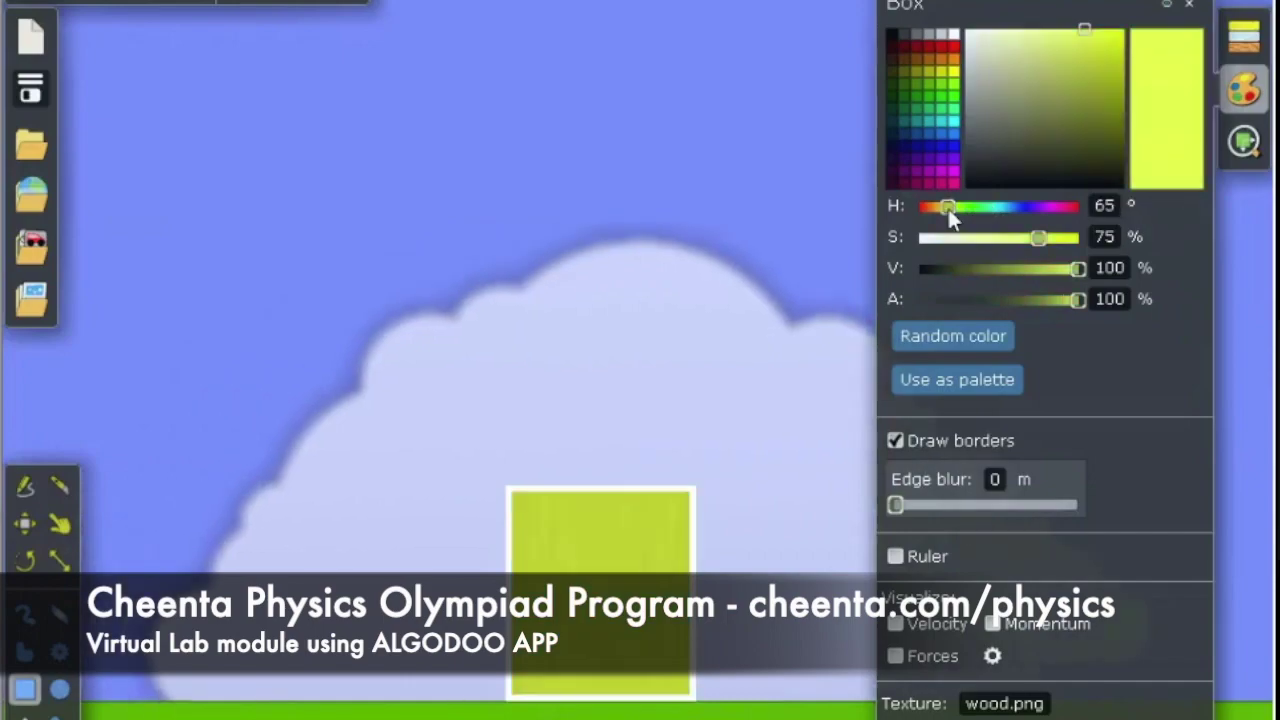
click(932, 82)
mouse_move(991, 94)
mouse_down()
mouse_move(1006, 163)
mouse_move(1017, 124)
mouse_up()
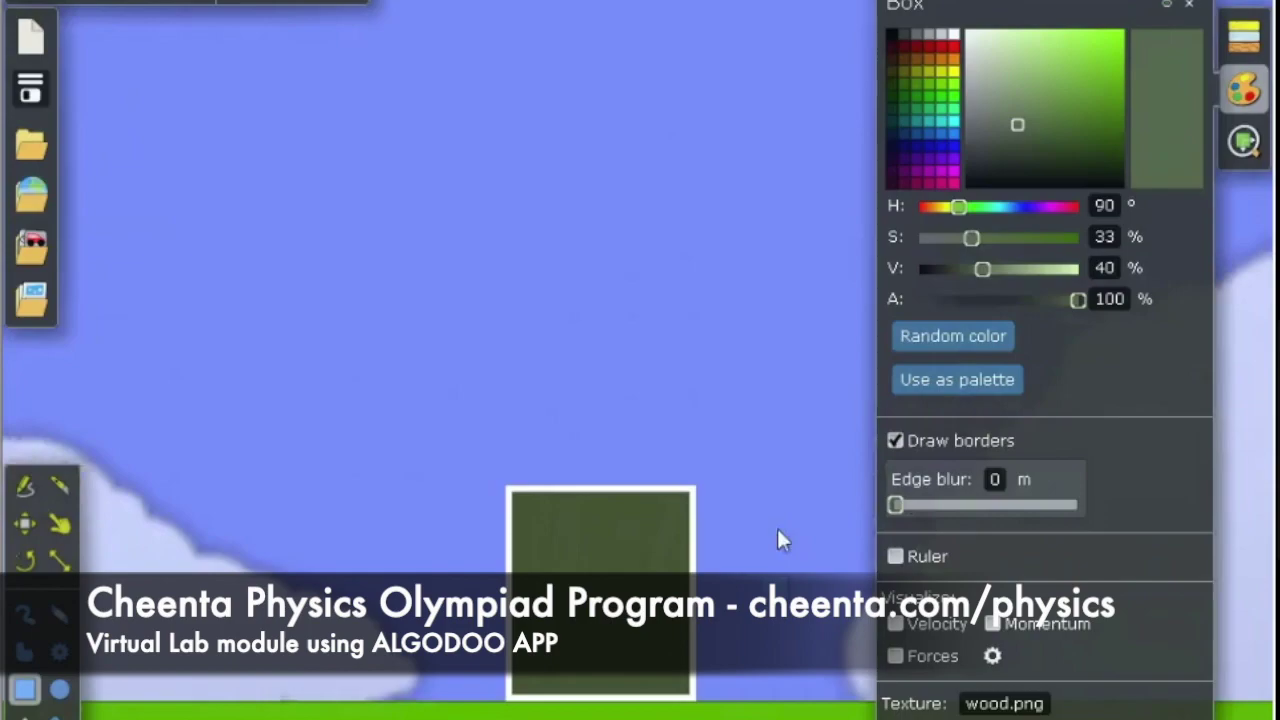
Step: Show and hide the velocity, momentum and force arrows of the green box, one kind at a time
click(899, 627)
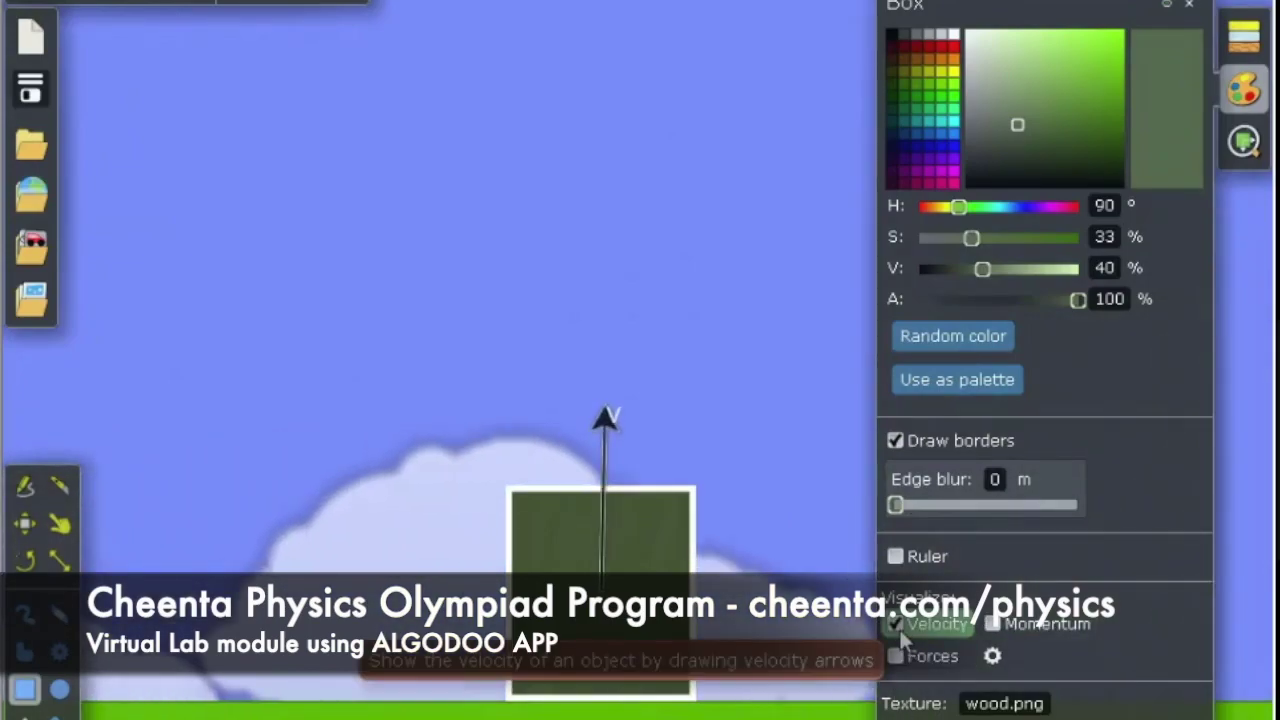
click(899, 627)
click(993, 622)
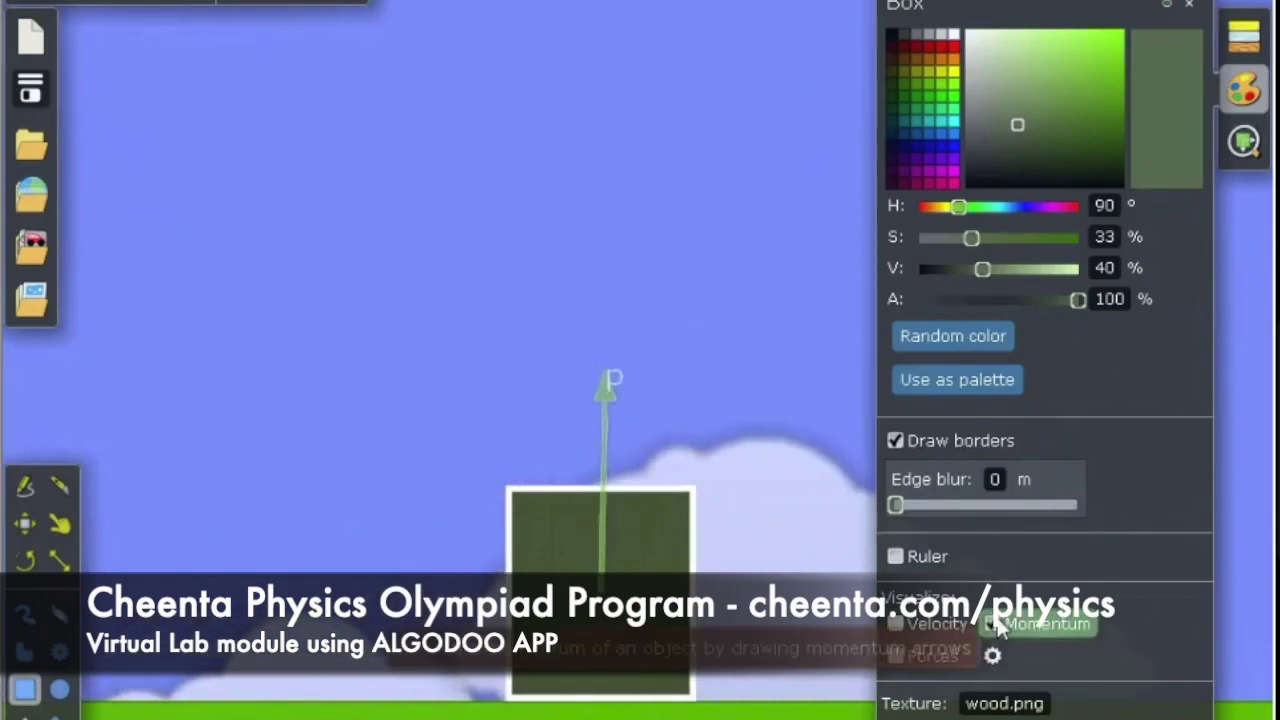
click(995, 624)
click(896, 656)
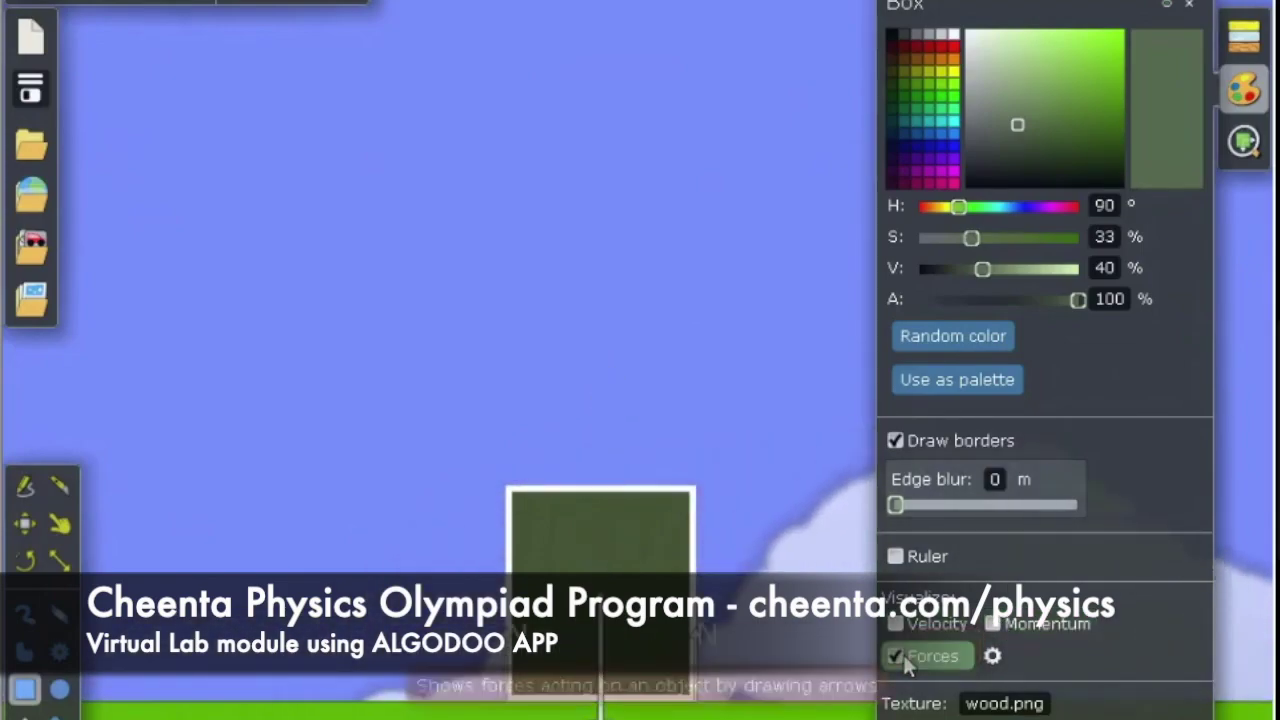
click(896, 656)
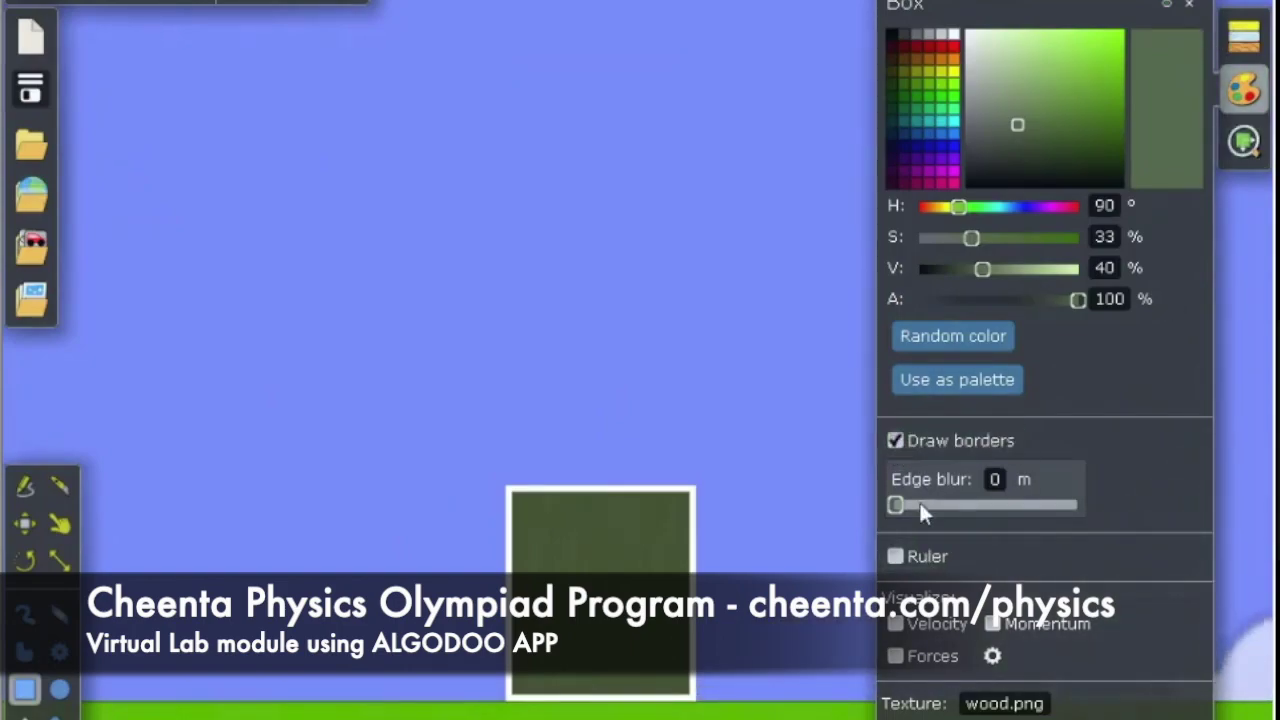
Step: Set the green box's edge blur to 0.0015 m and close its appearance settings
drag(891, 501, 940, 505)
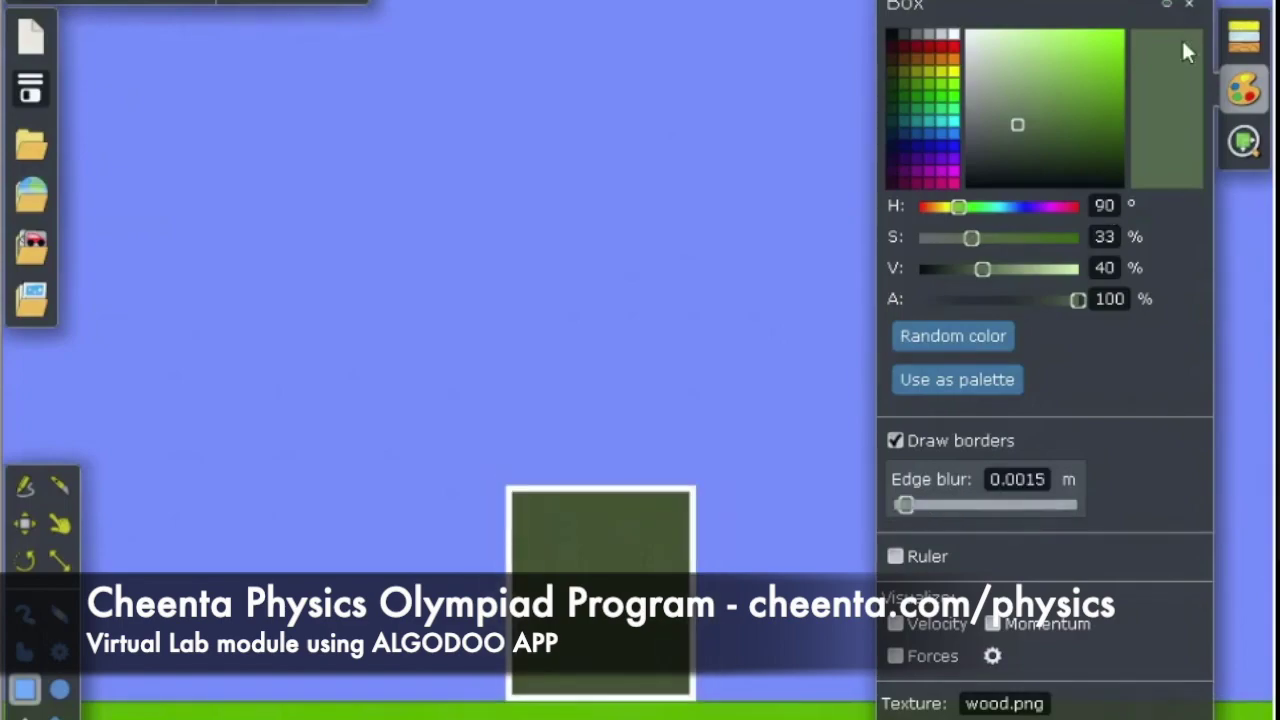
click(1190, 6)
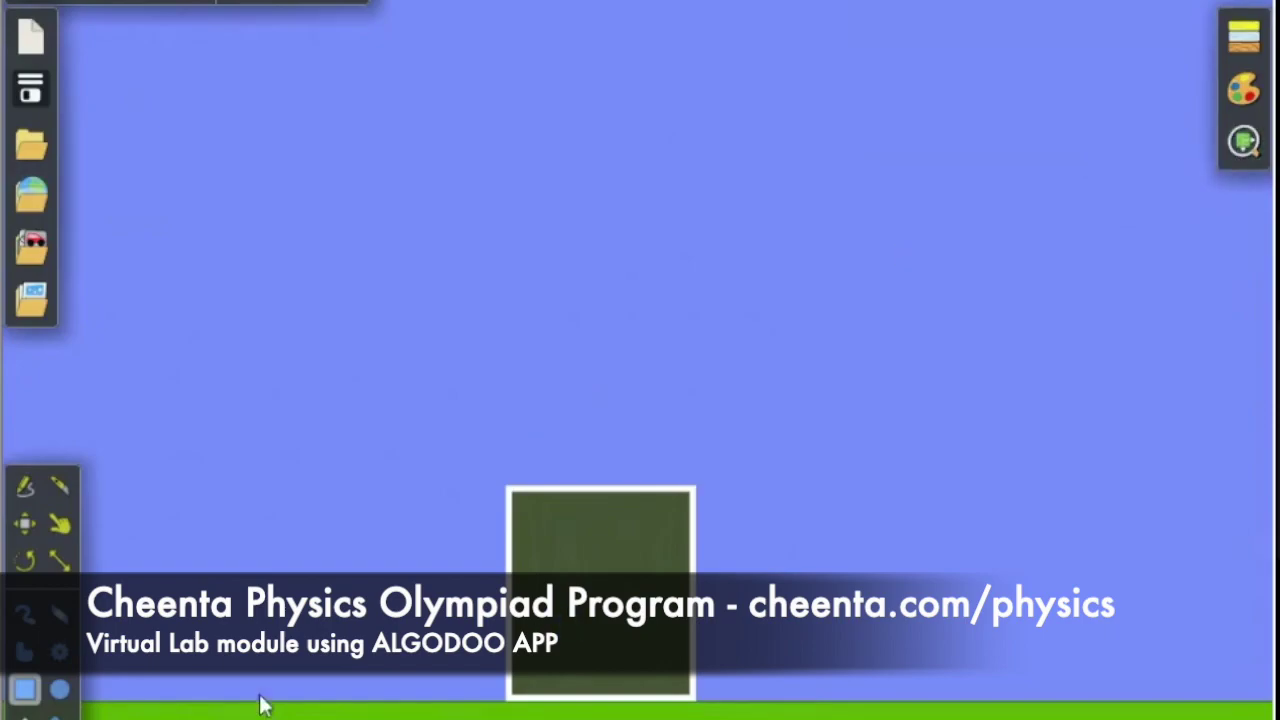
drag(448, 683, 477, 713)
key(ctrl+z)
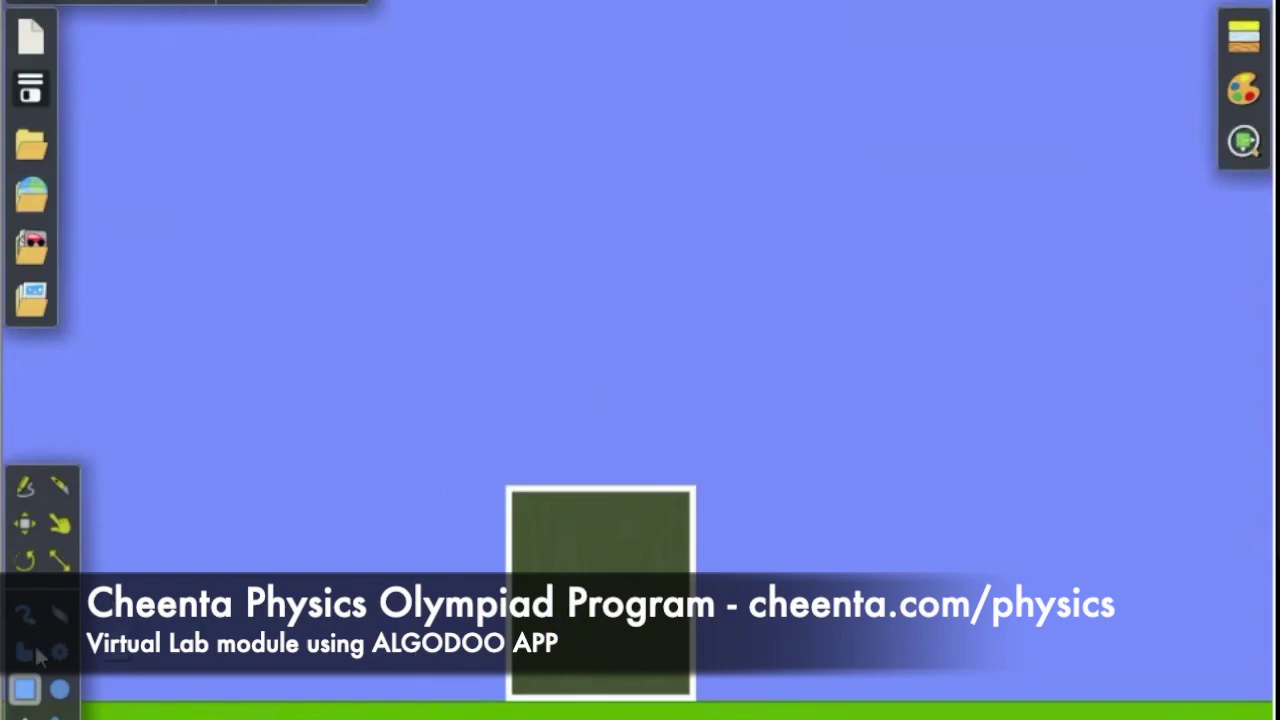
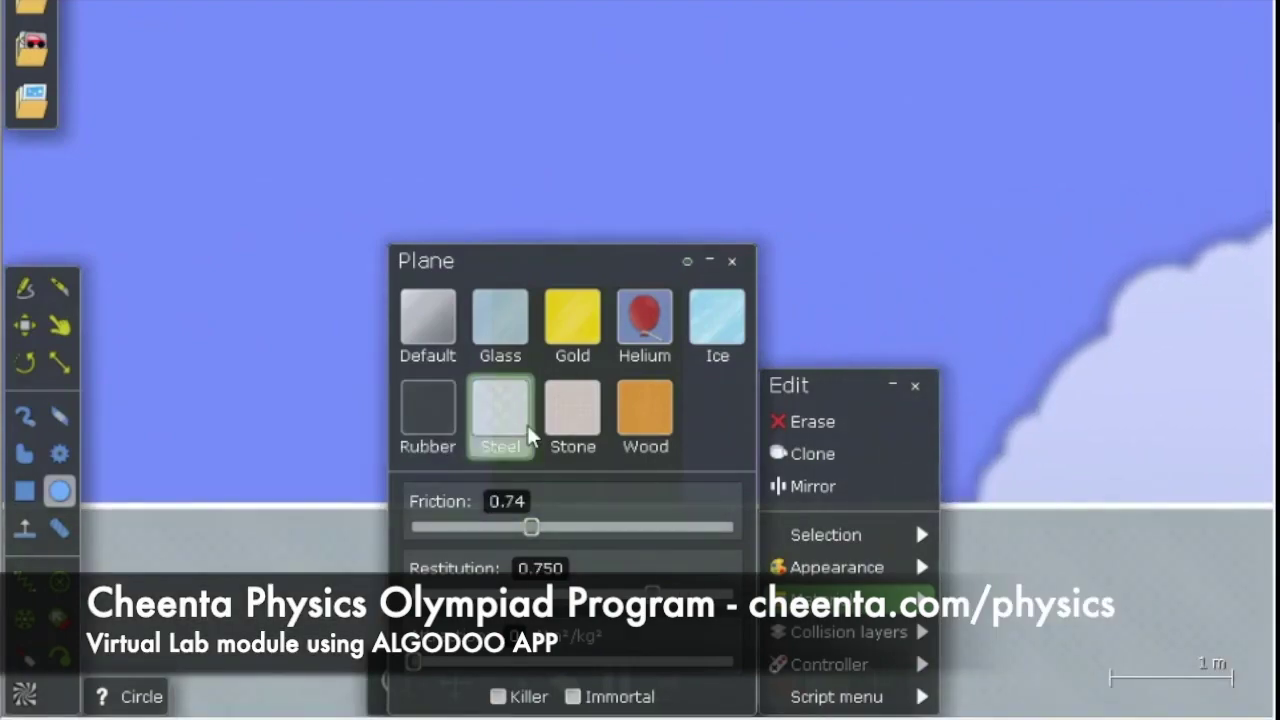
Step: Apply the Stone, Wood, Ice and Gold materials to the ground plane in turn, ending with Default
click(572, 414)
click(648, 425)
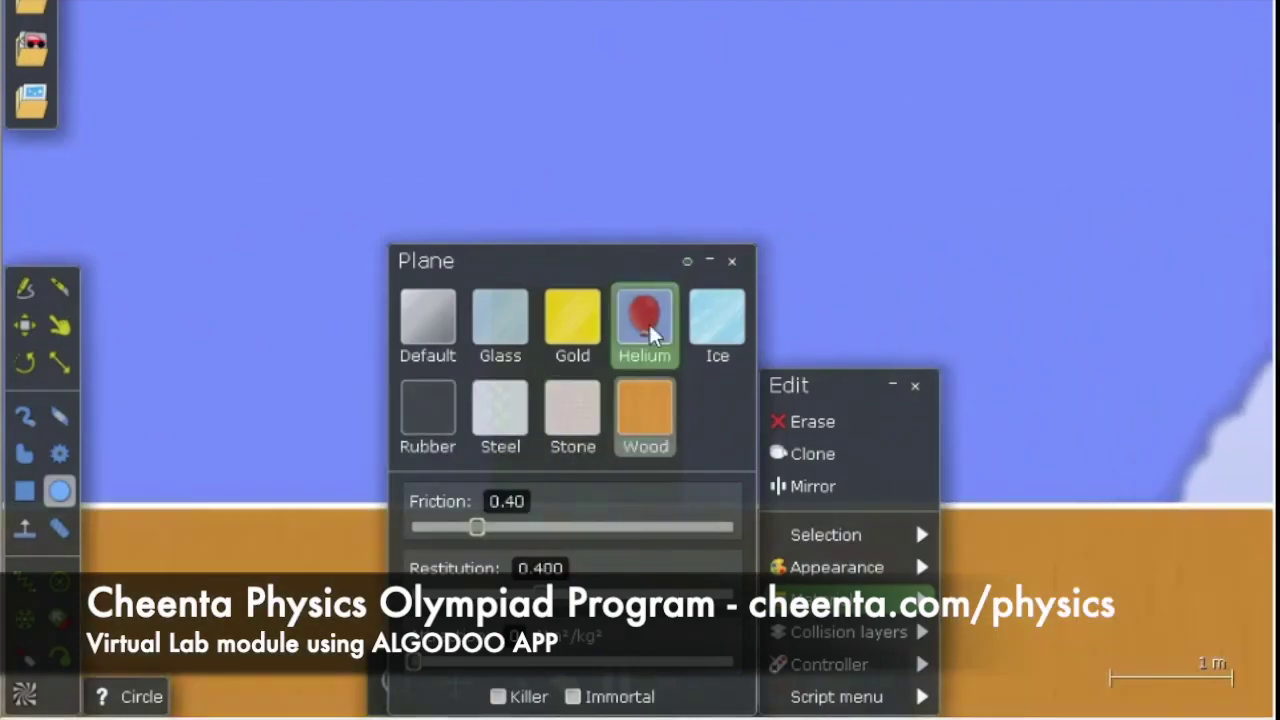
click(713, 335)
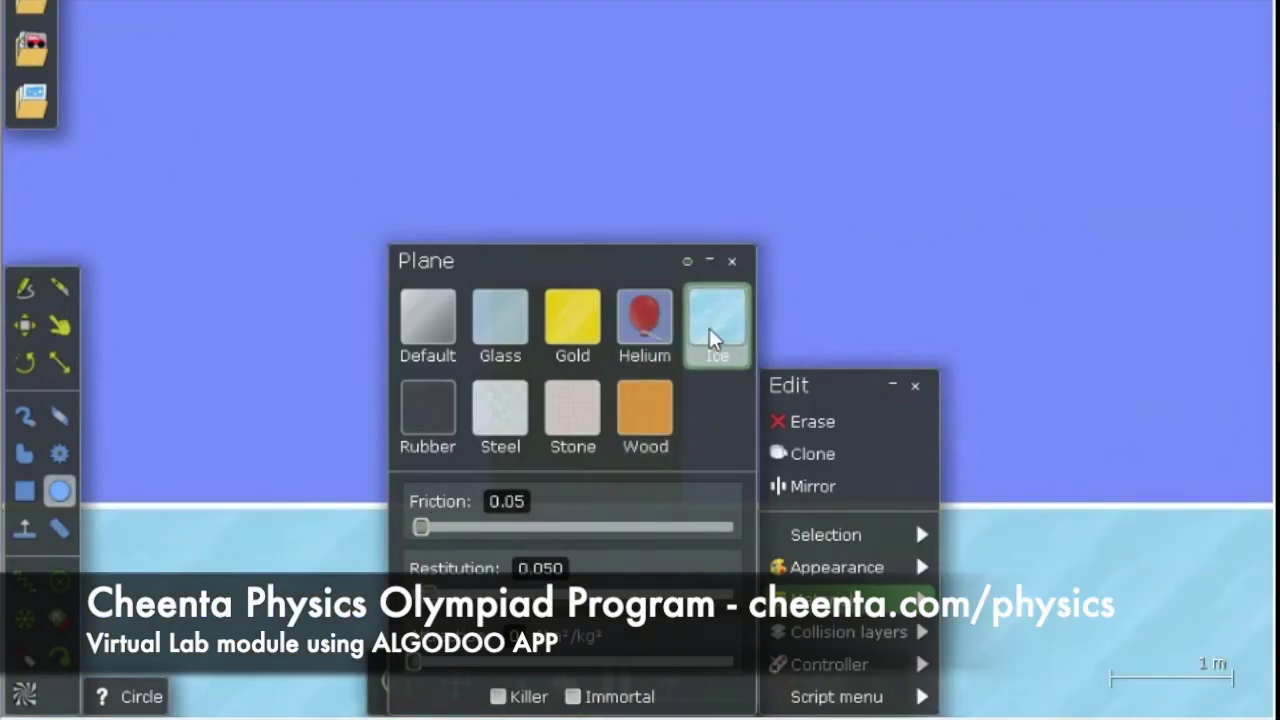
click(562, 332)
click(418, 334)
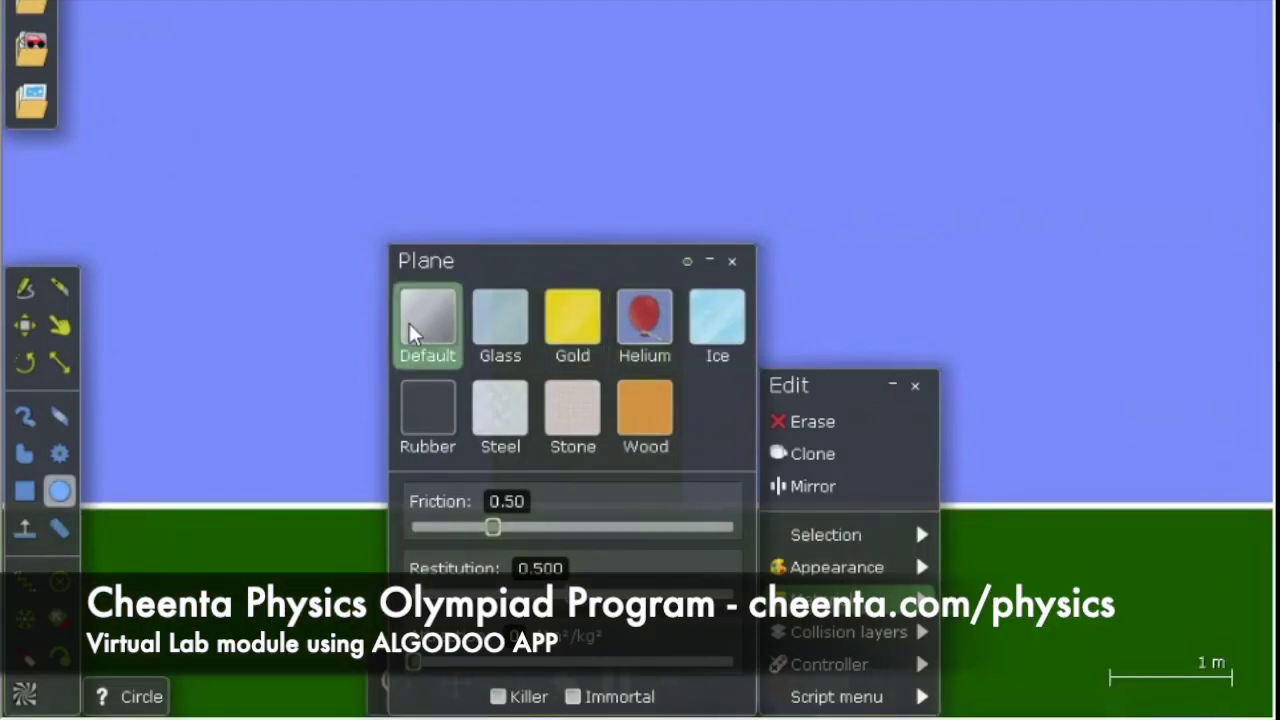
click(732, 262)
click(915, 385)
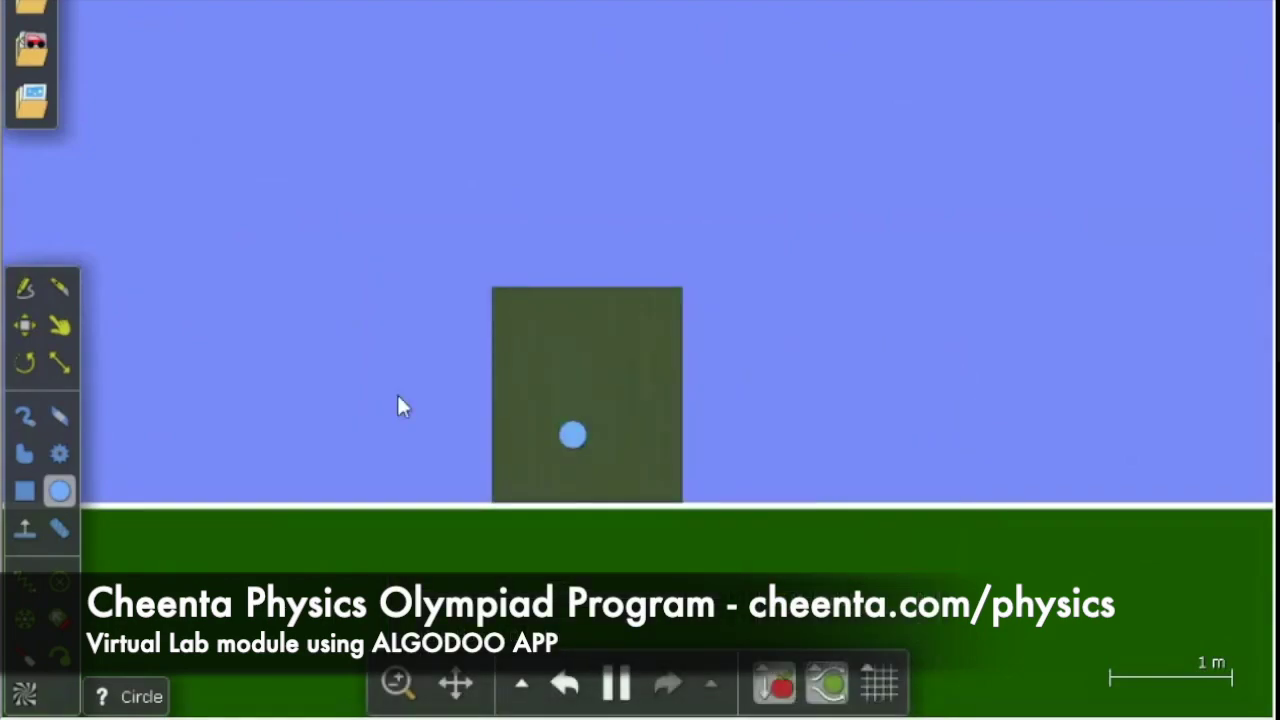
Step: Examine the ground plane's appearance and material options, and close them without changing anything
right_click(488, 572)
click(415, 545)
right_click(516, 556)
mouse_move(630, 567)
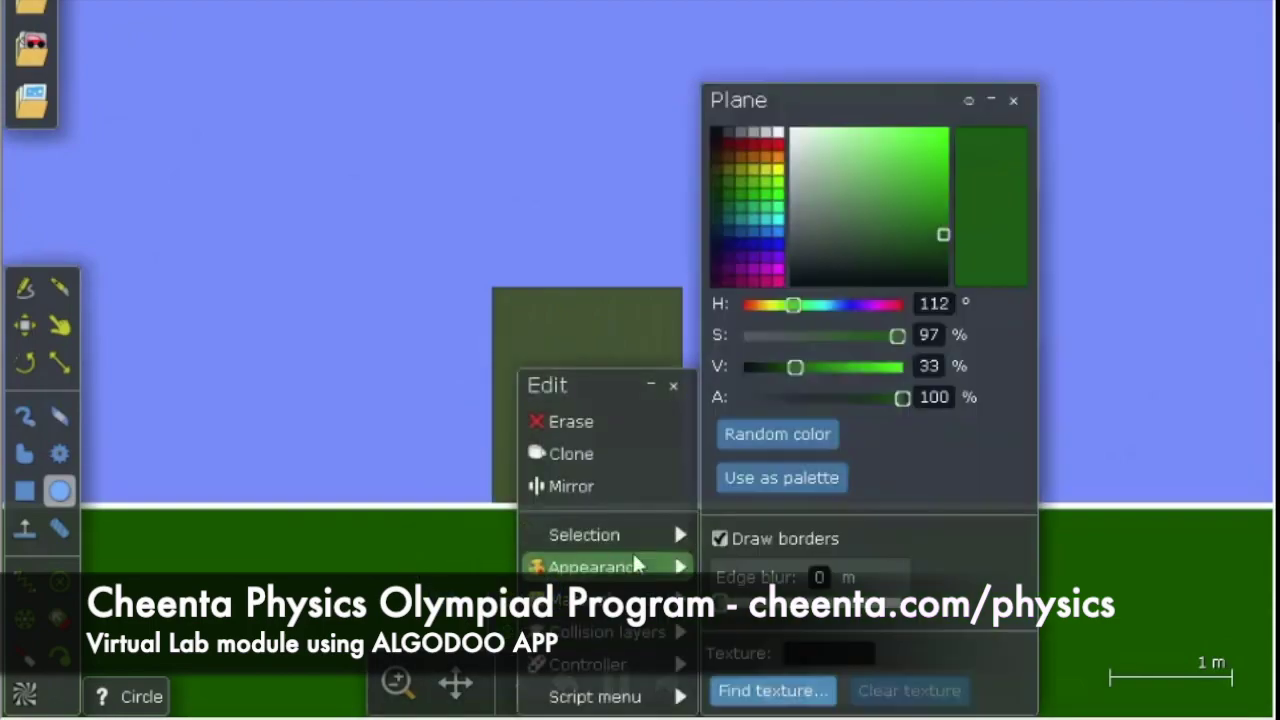
mouse_move(600, 599)
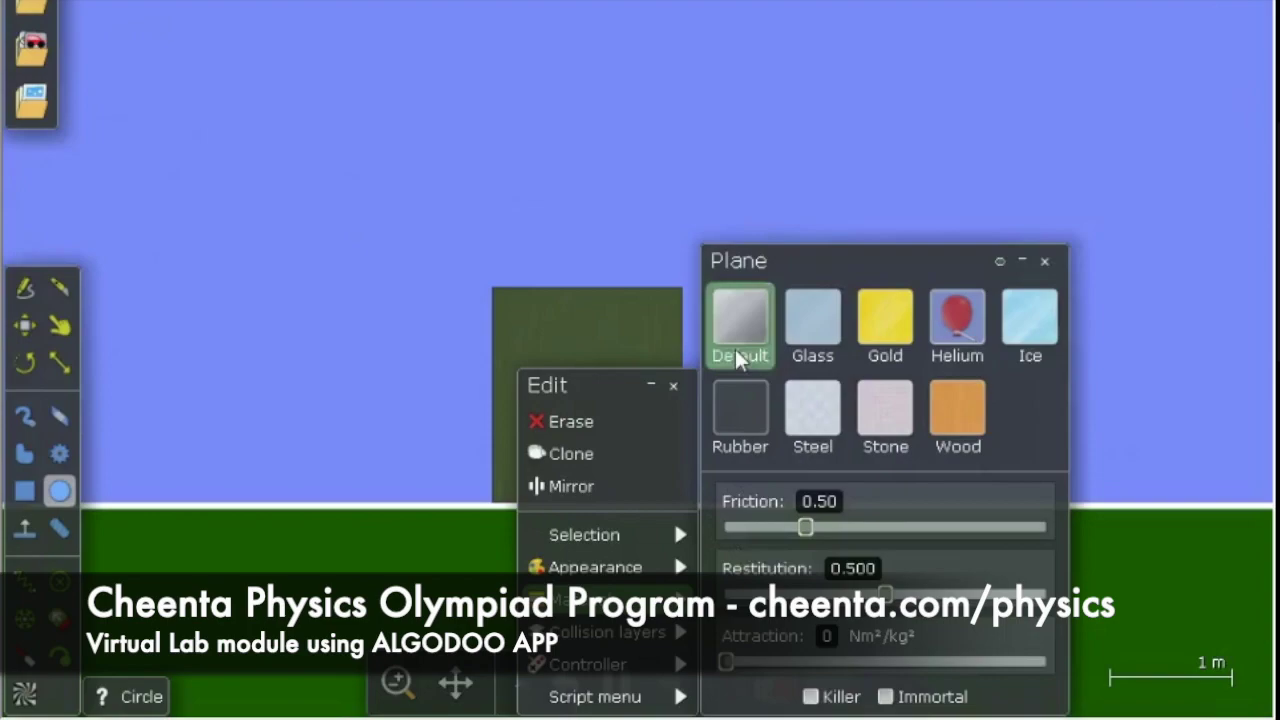
click(288, 156)
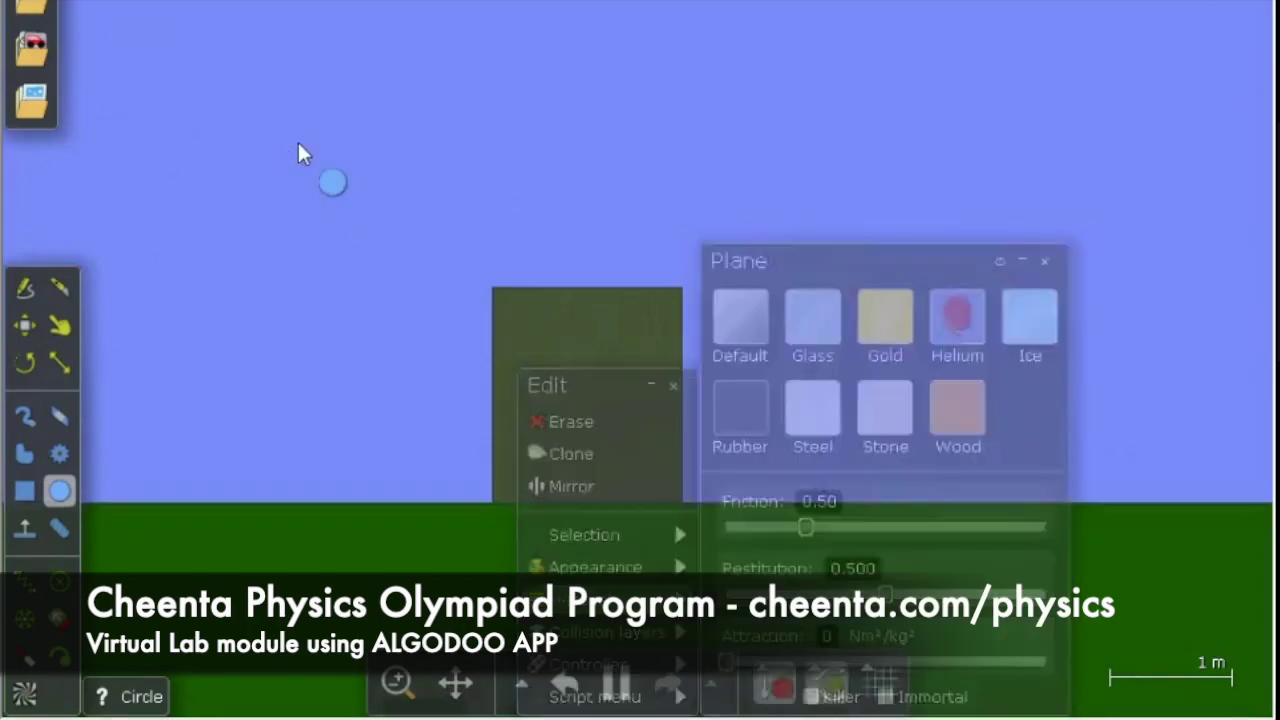
Step: Start a new, empty scene with the default ground plane
key(Escape)
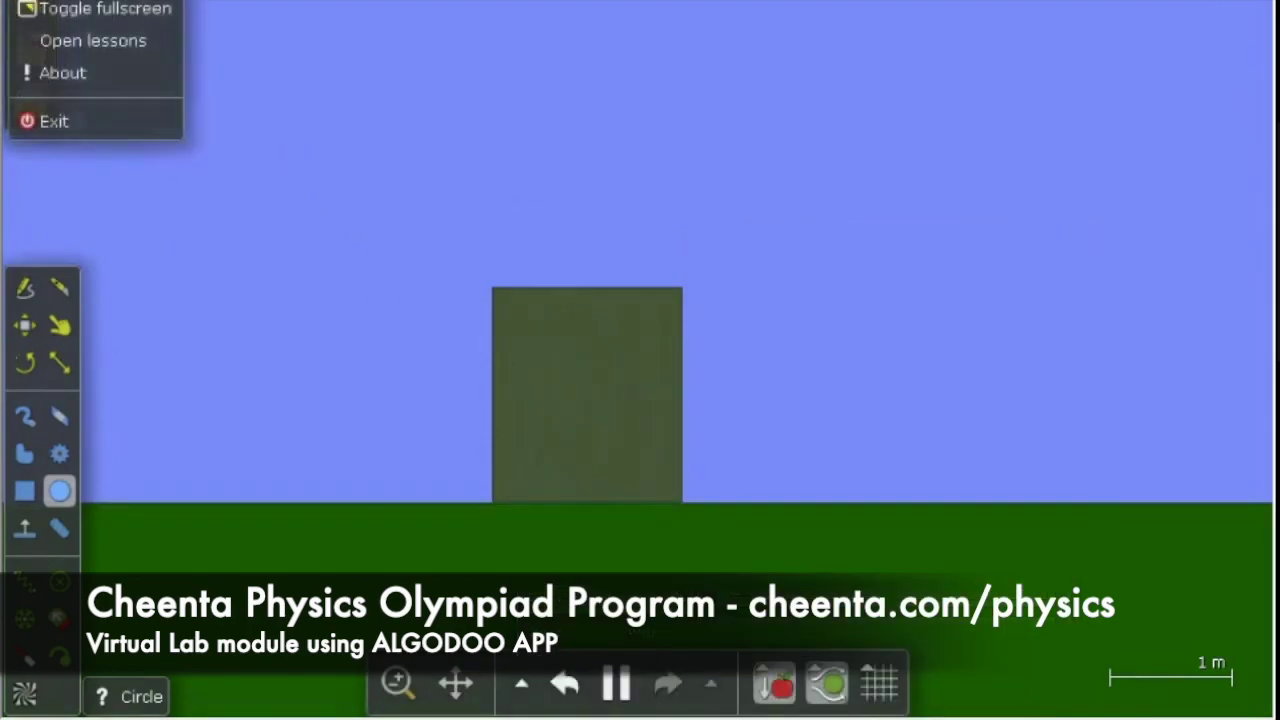
key(ctrl+n)
click(196, 22)
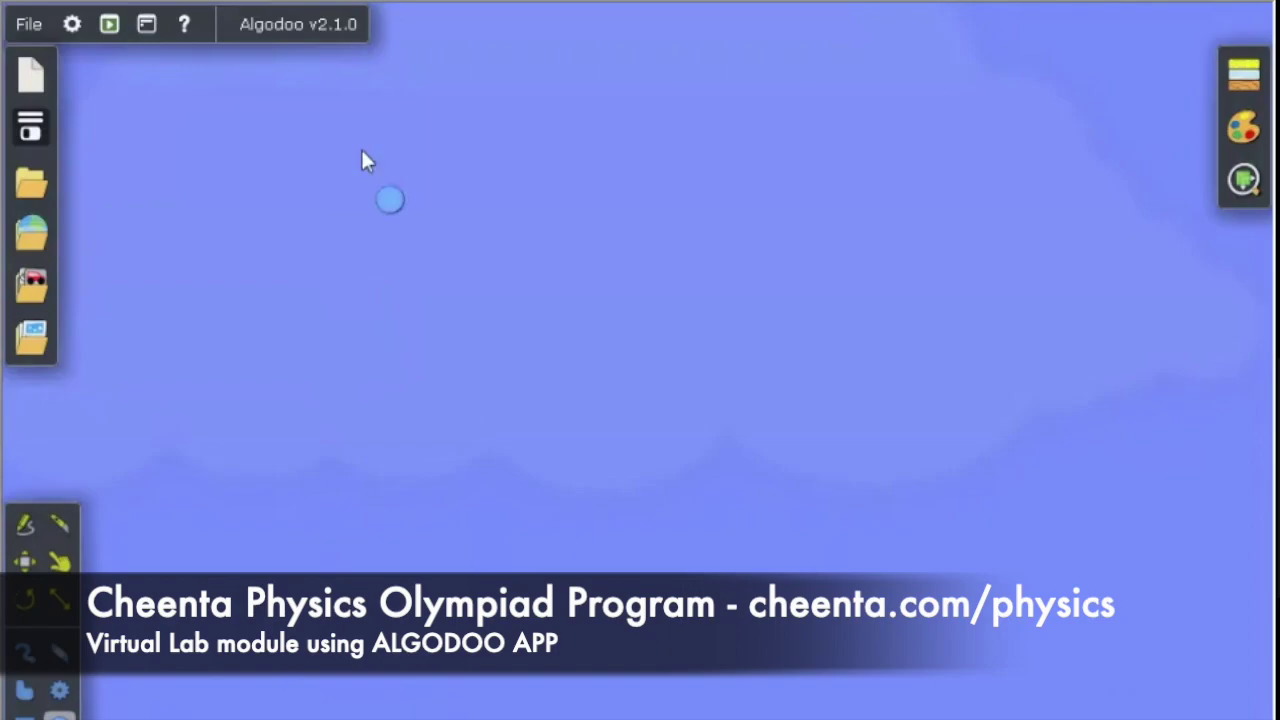
Step: Draw a circle about 0.5 m across above the ground and fling it upwards with the Drag tool
drag(373, 128, 387, 169)
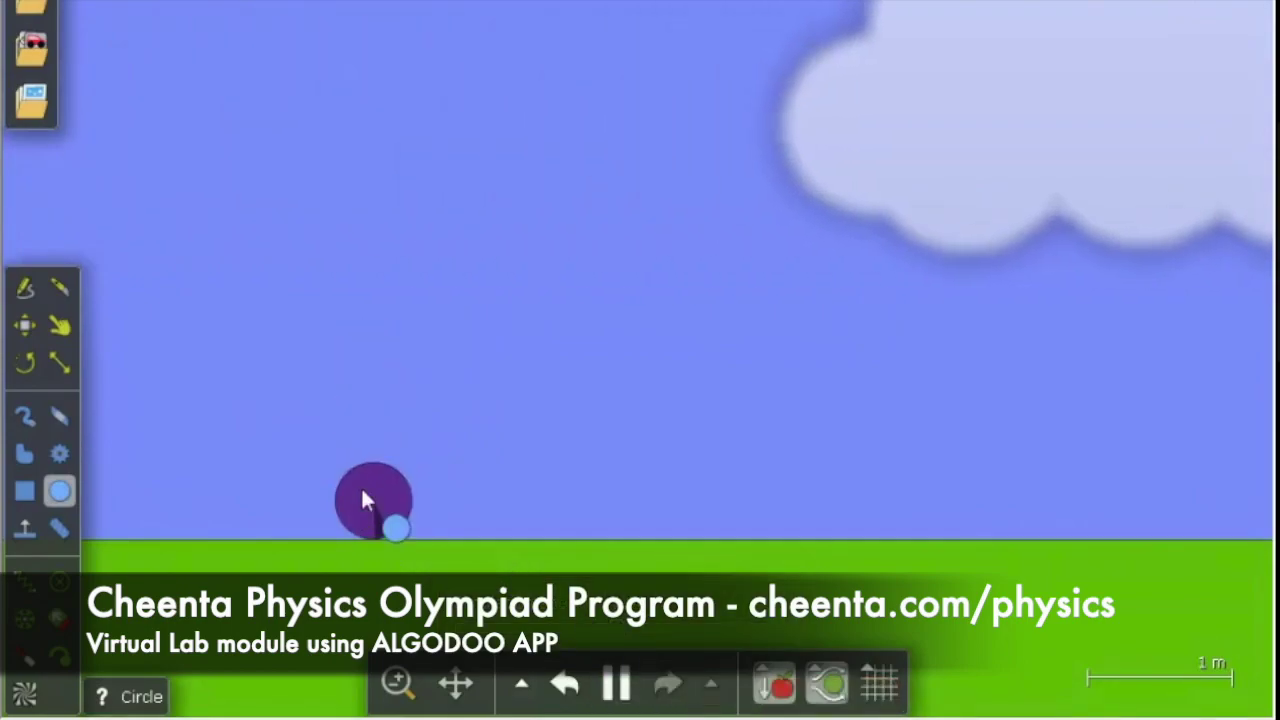
click(365, 502)
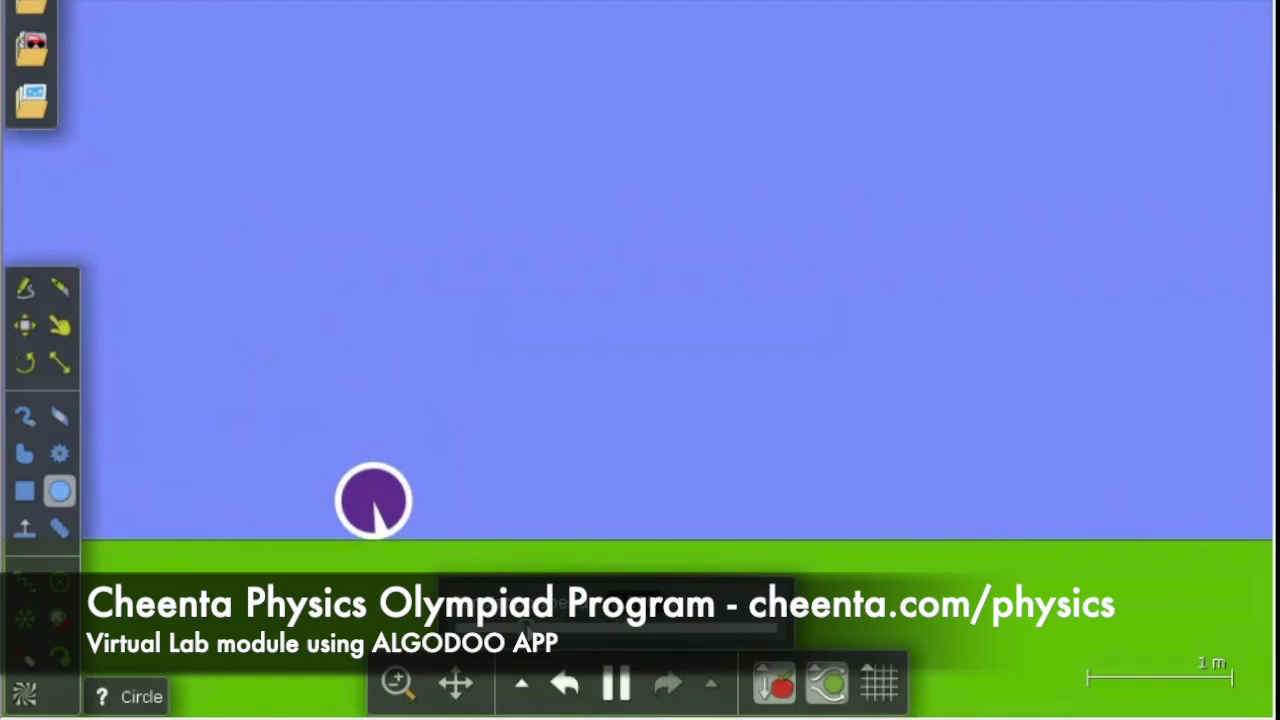
click(59, 325)
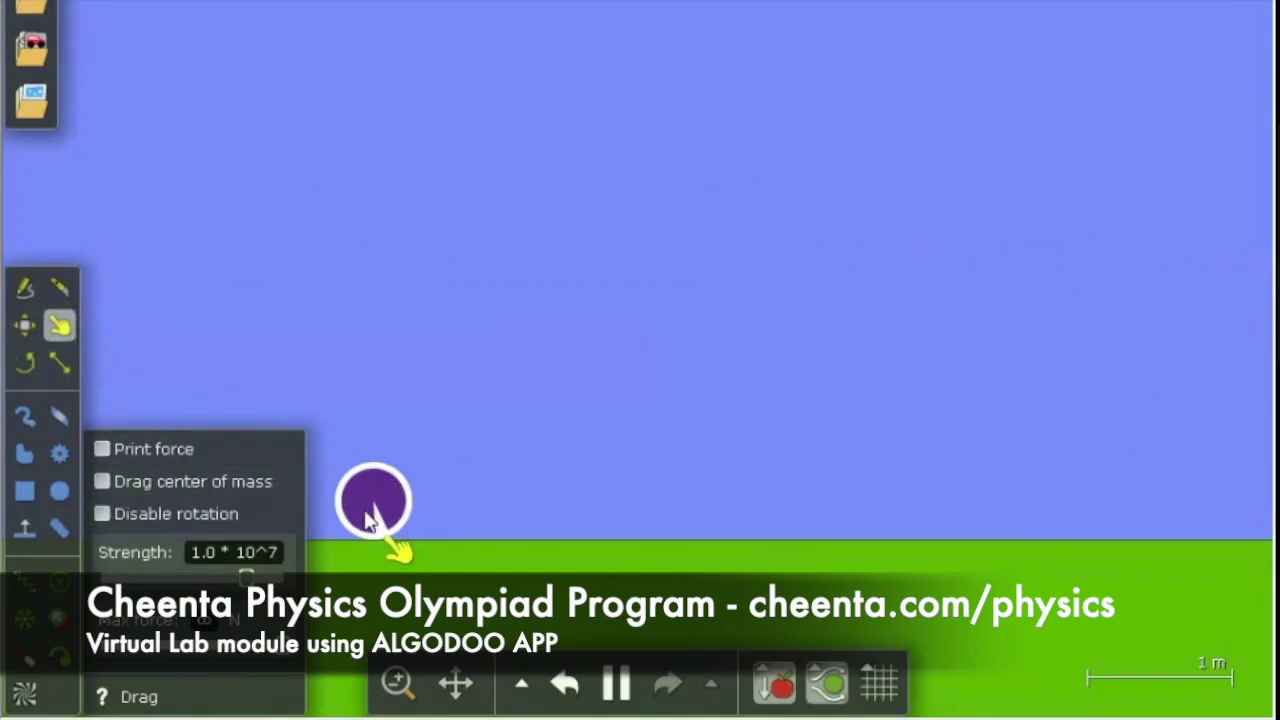
drag(370, 515, 560, 2)
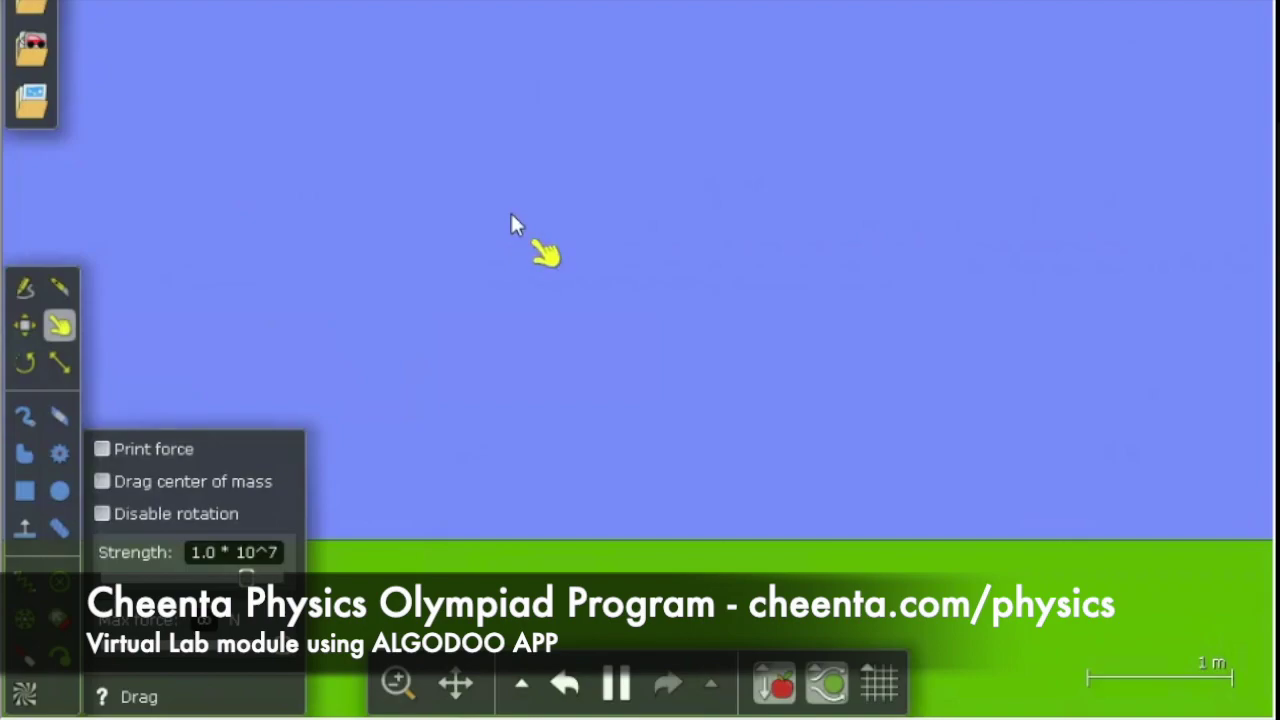
scroll(511, 222, down, 3)
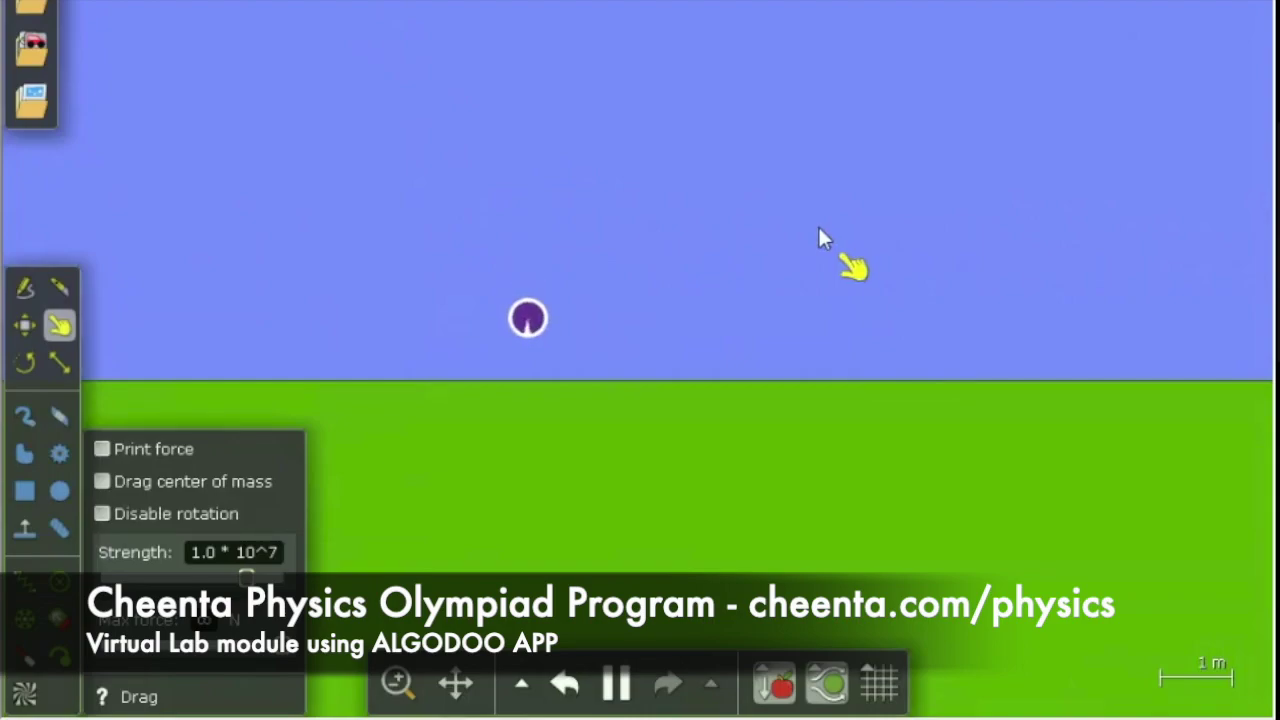
Step: Draw a box about 3.7 m wide and 4.8 m tall on the ground, and cut away a stepped piece from its upper-right corner with the Knife
click(25, 490)
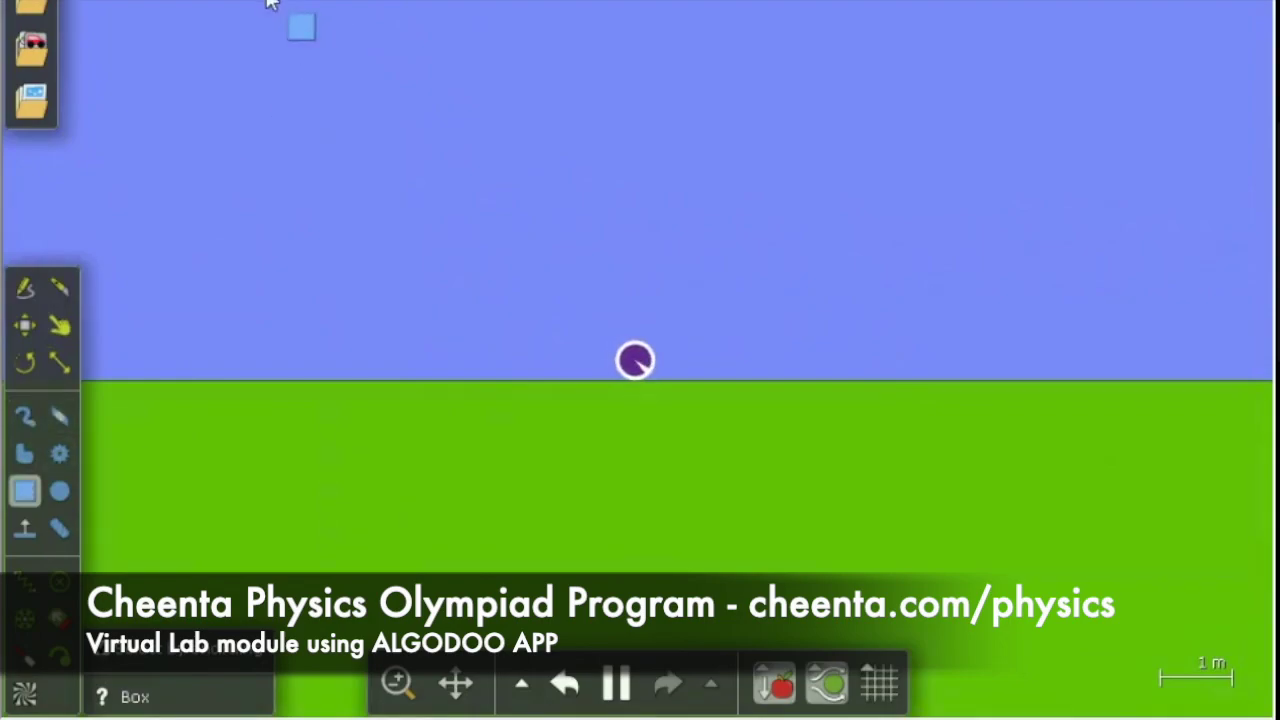
drag(290, 32, 557, 380)
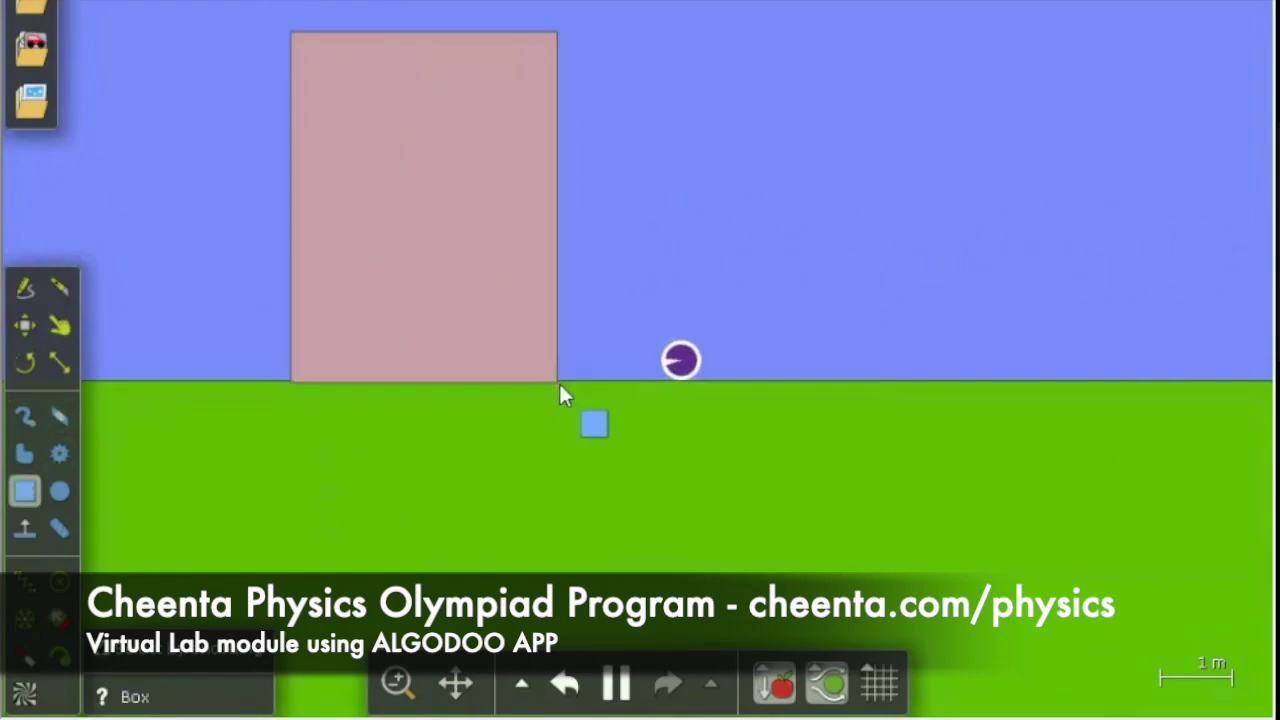
click(62, 289)
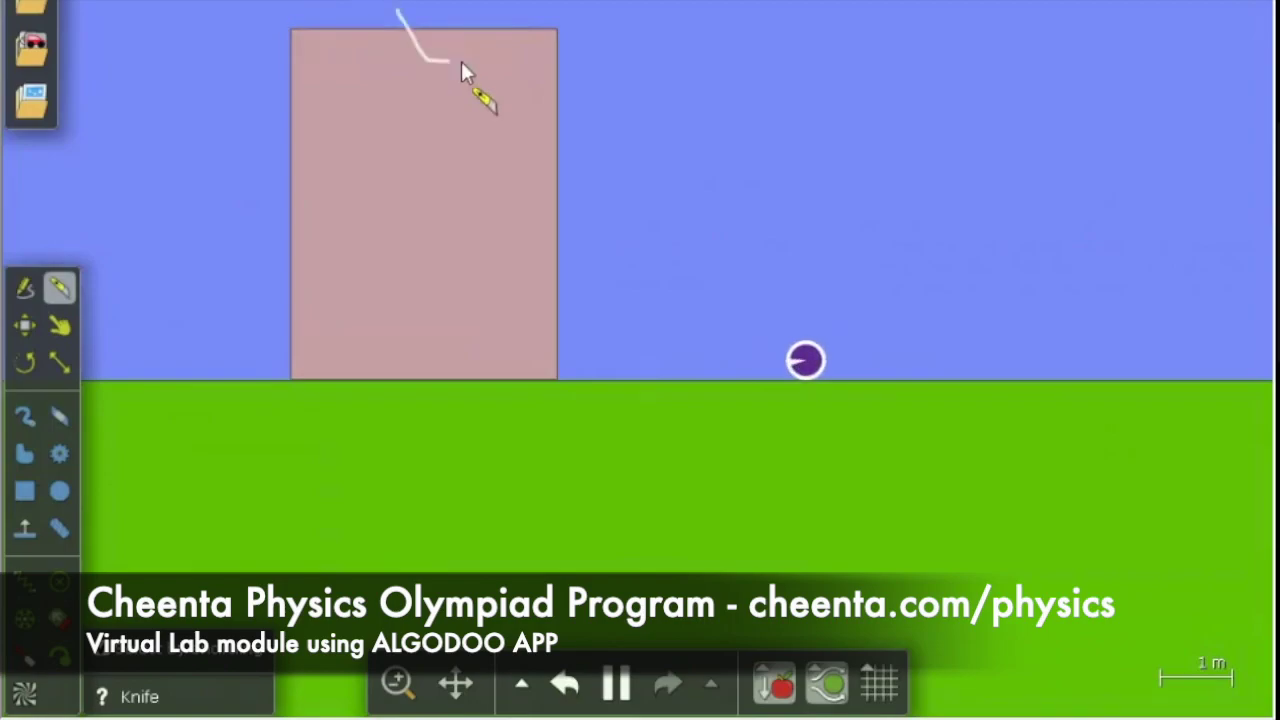
drag(573, 119, 588, 122)
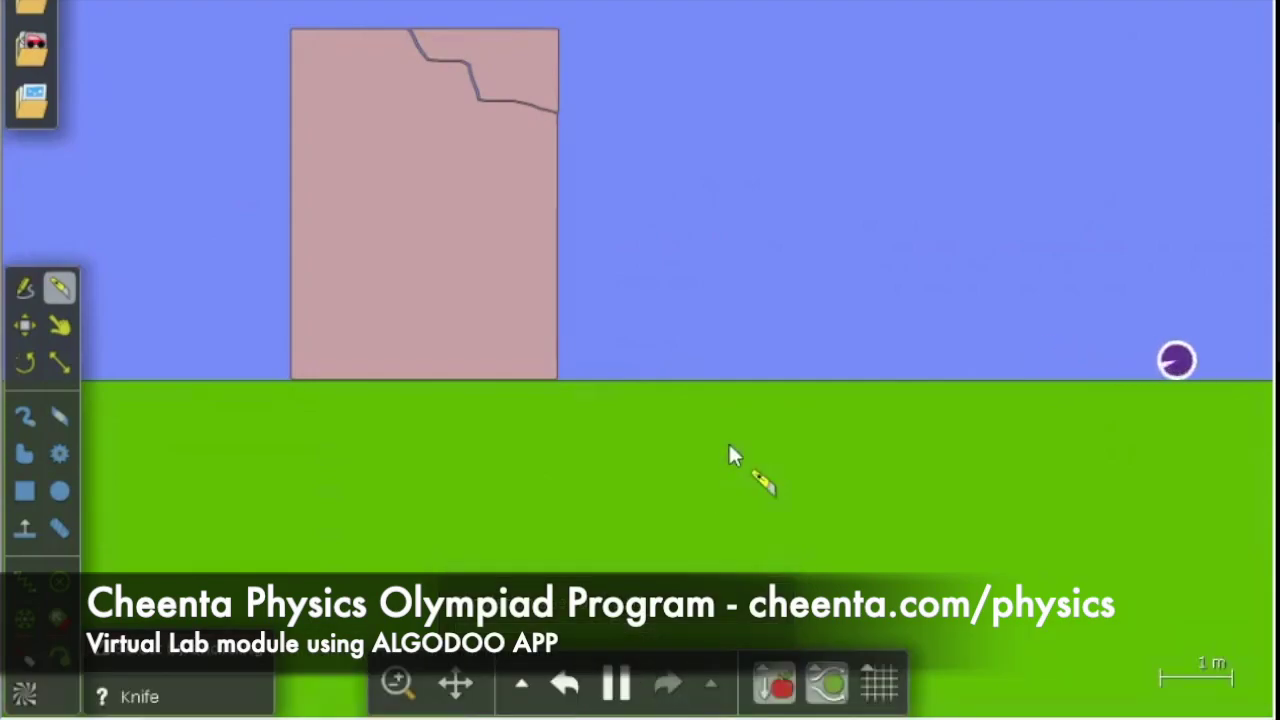
click(59, 325)
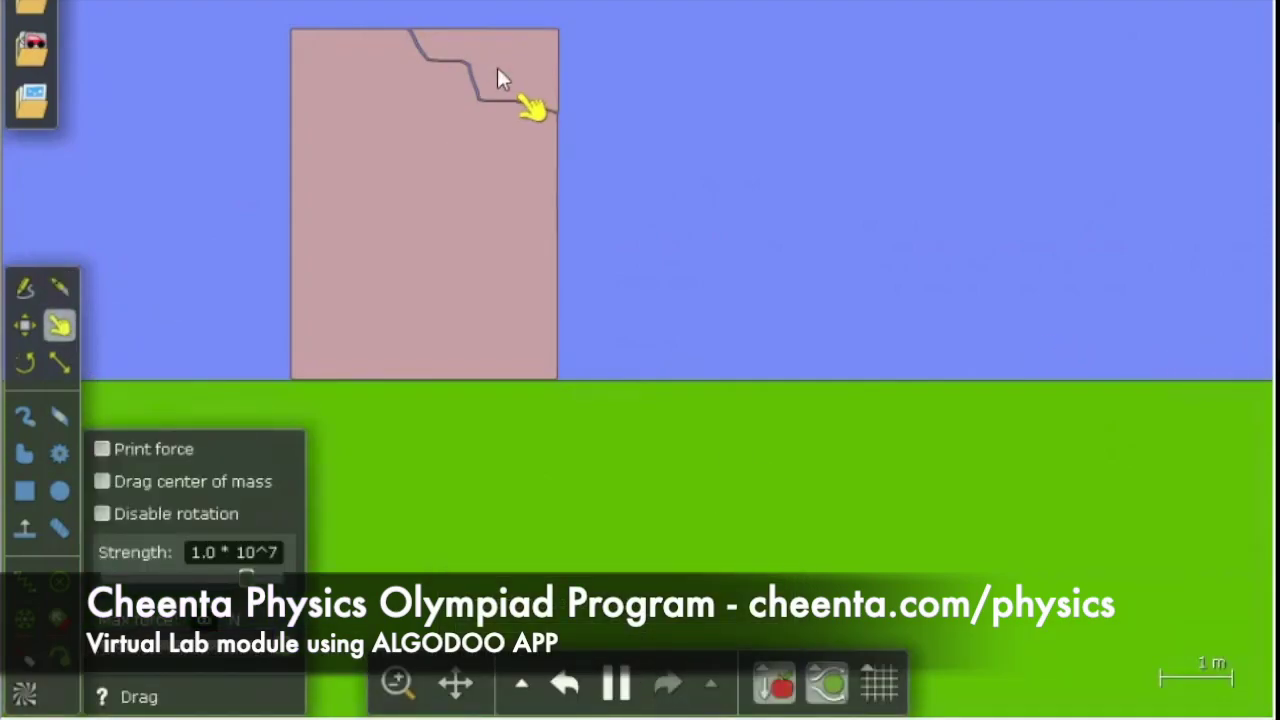
drag(497, 70, 911, 62)
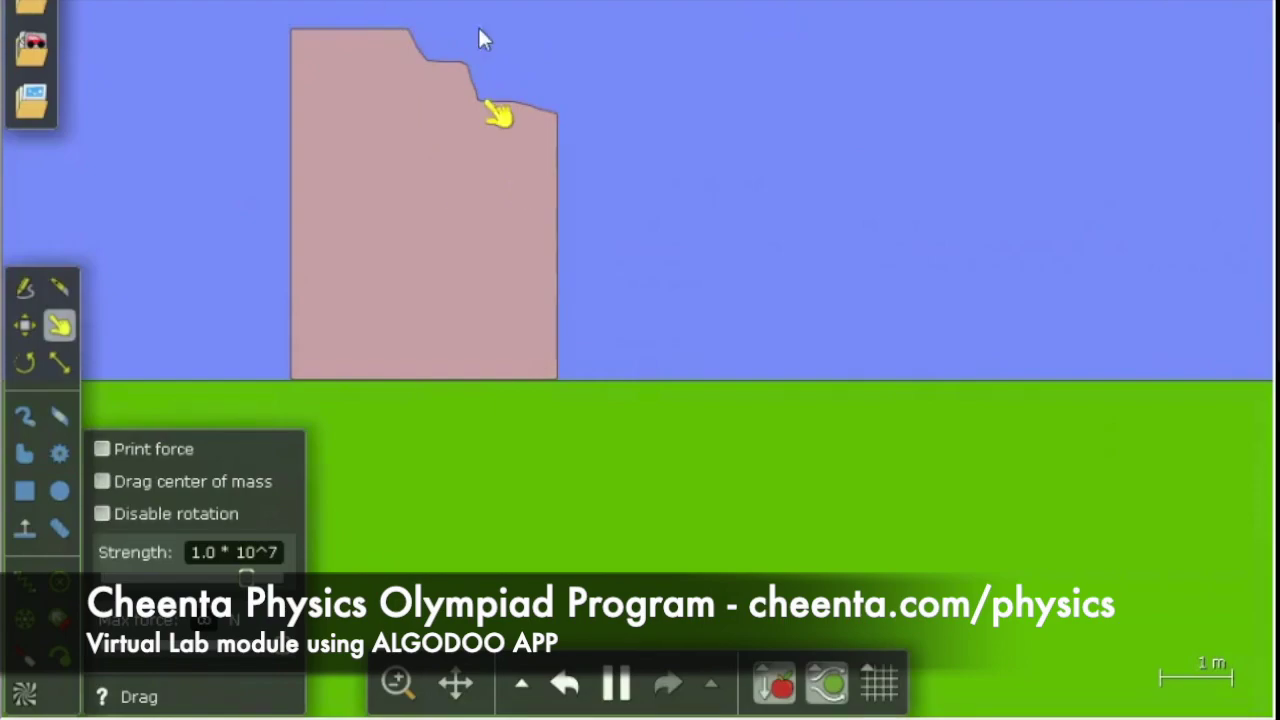
Step: Slice the block twice diagonally from its upper-left corner with the Knife, and drag the cut piece away to leave a sloped ramp
click(59, 289)
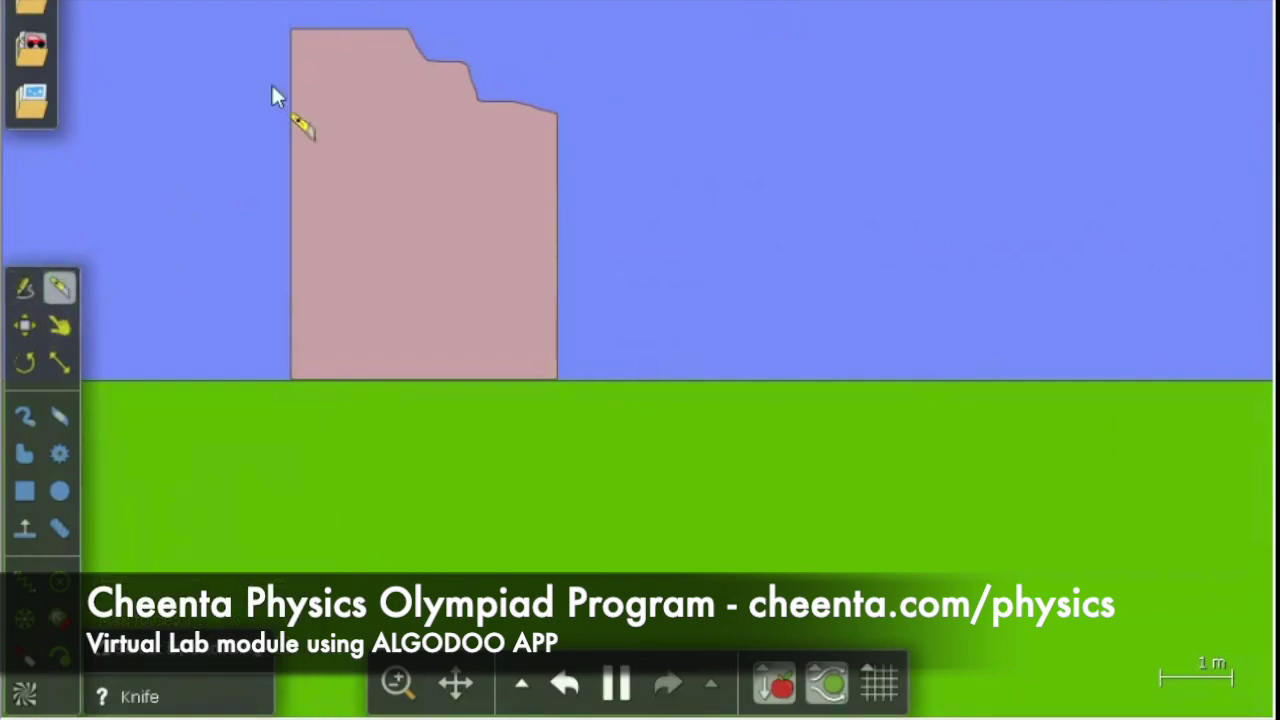
mouse_move(282, 10)
mouse_down()
mouse_move(582, 208)
mouse_move(1068, 444)
mouse_up()
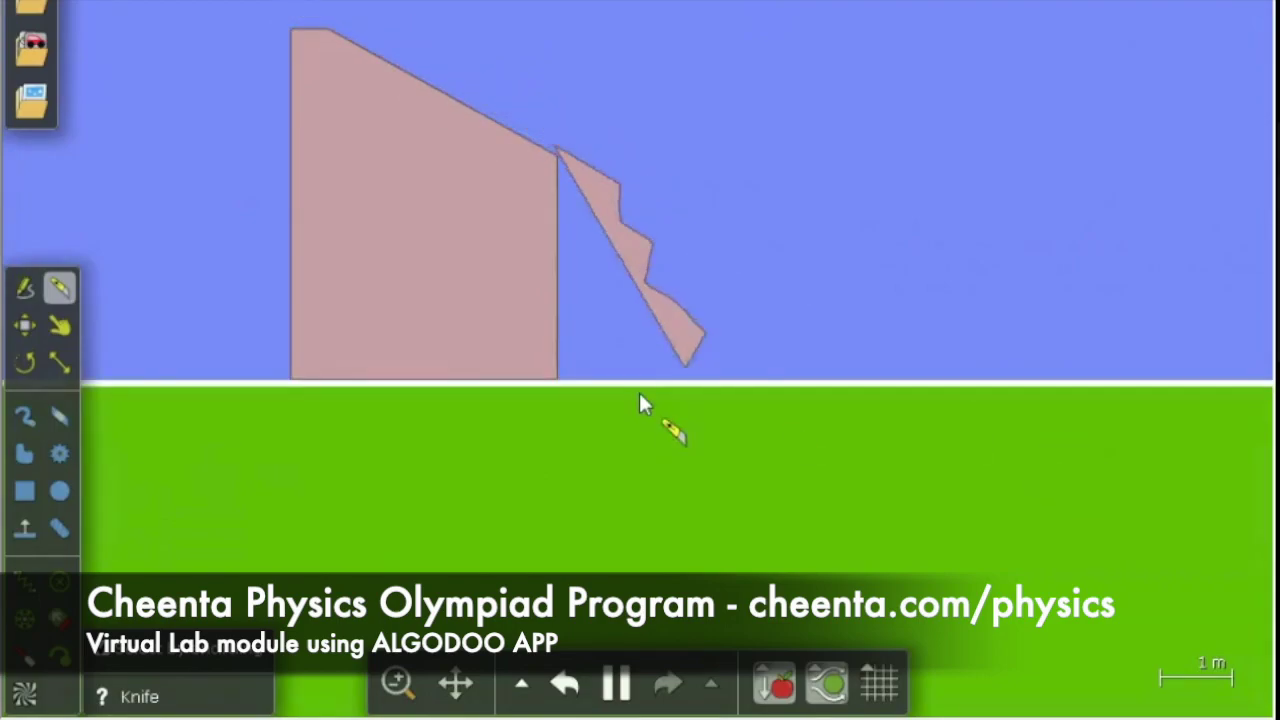
drag(275, 20, 902, 660)
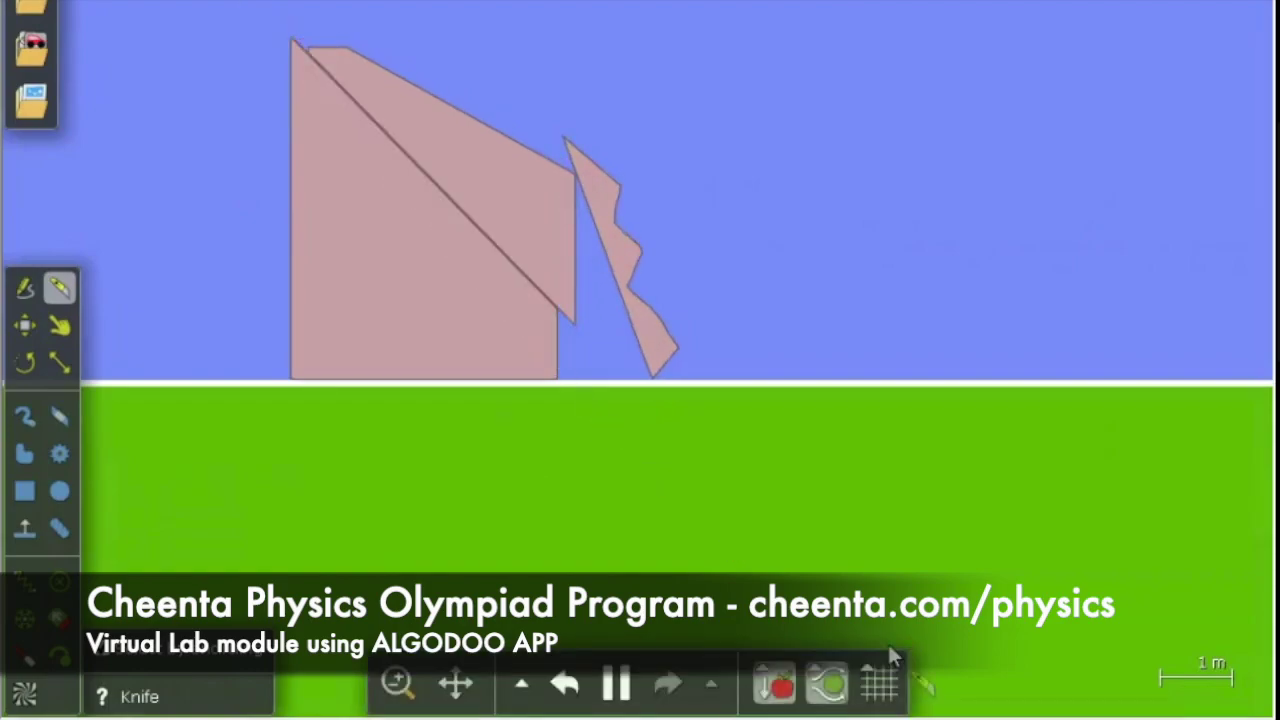
click(59, 326)
drag(523, 214, 951, 149)
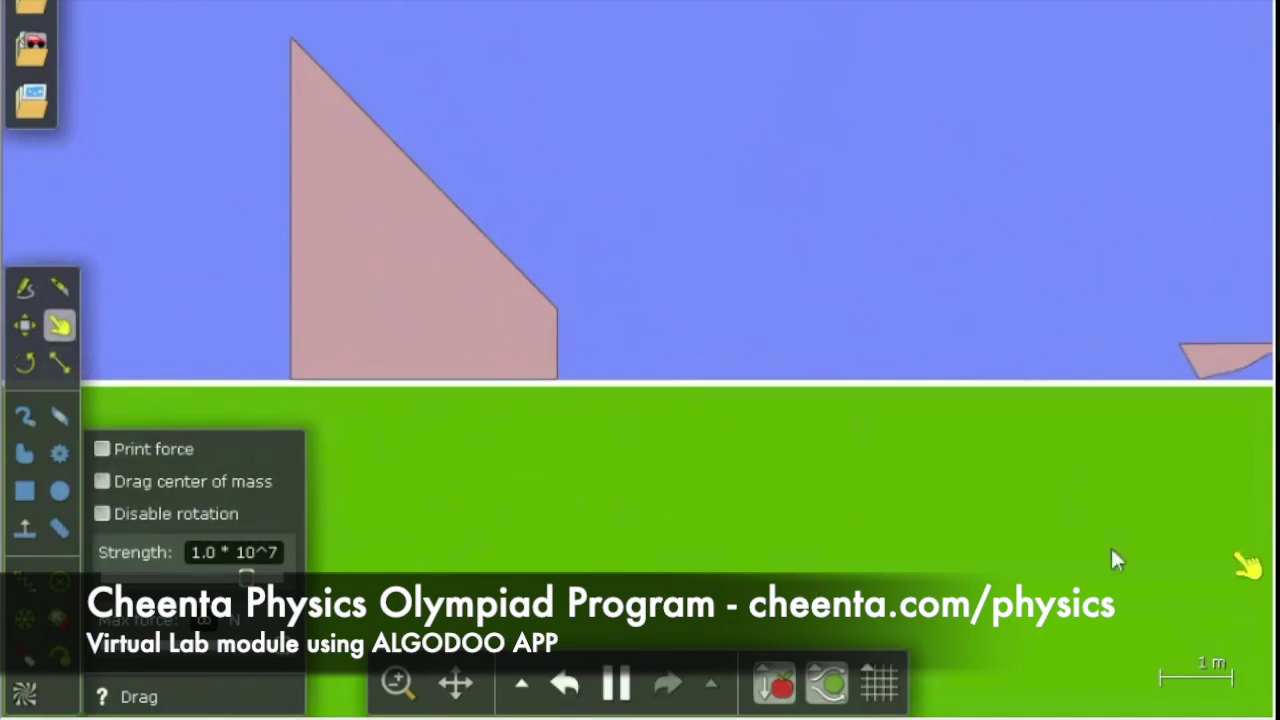
Step: Slice off the ramp's pointed peak with two Knife cuts and drag the cut tip away to leave a nearly flat top
click(59, 490)
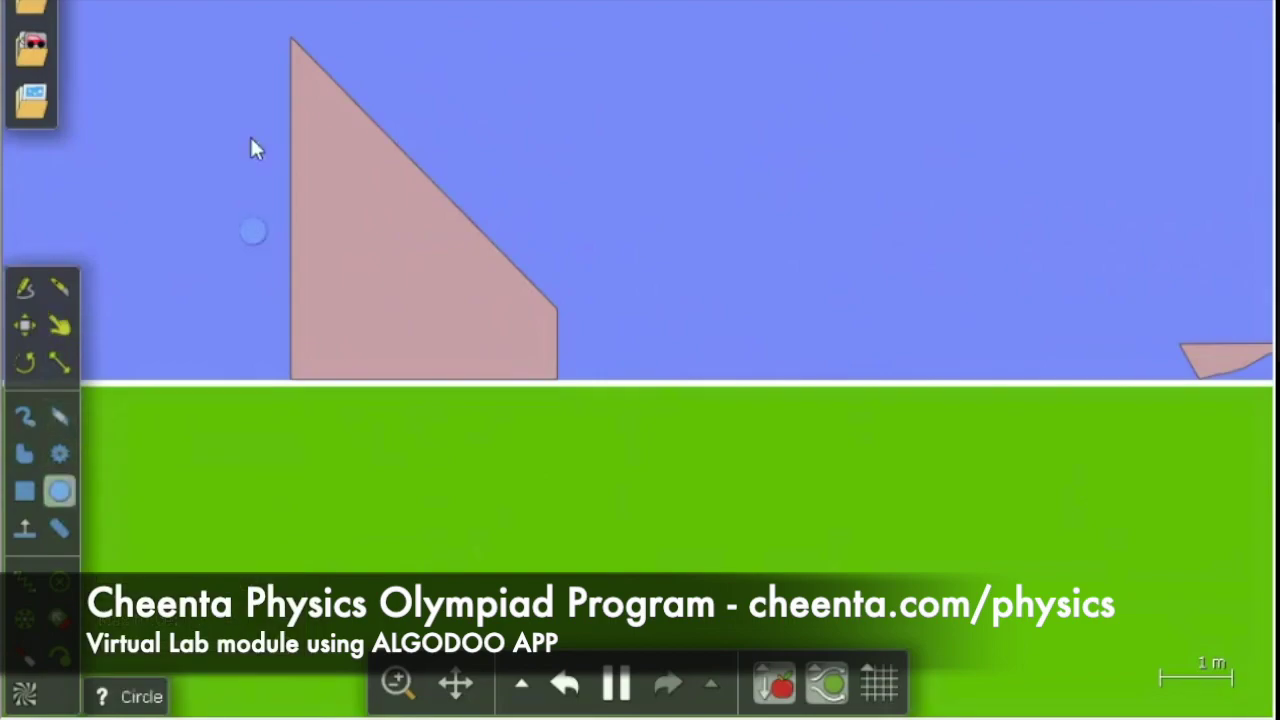
click(62, 287)
drag(265, 91, 610, 85)
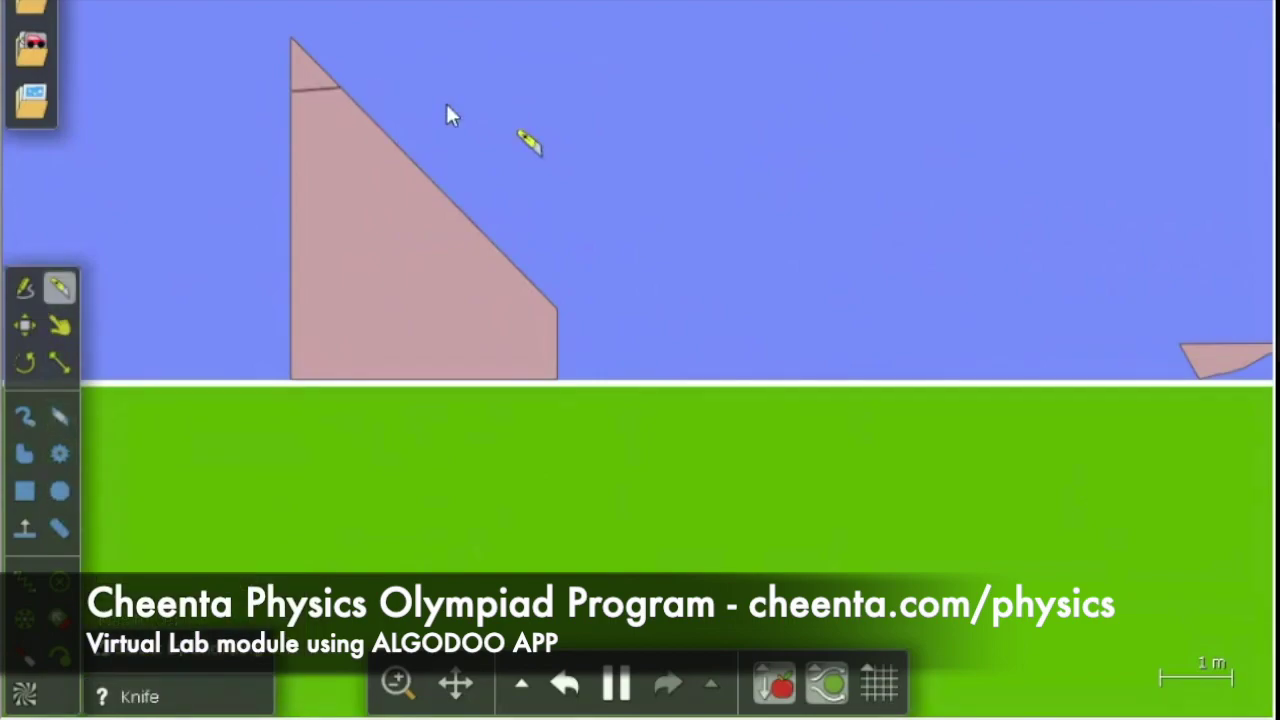
click(60, 330)
click(60, 288)
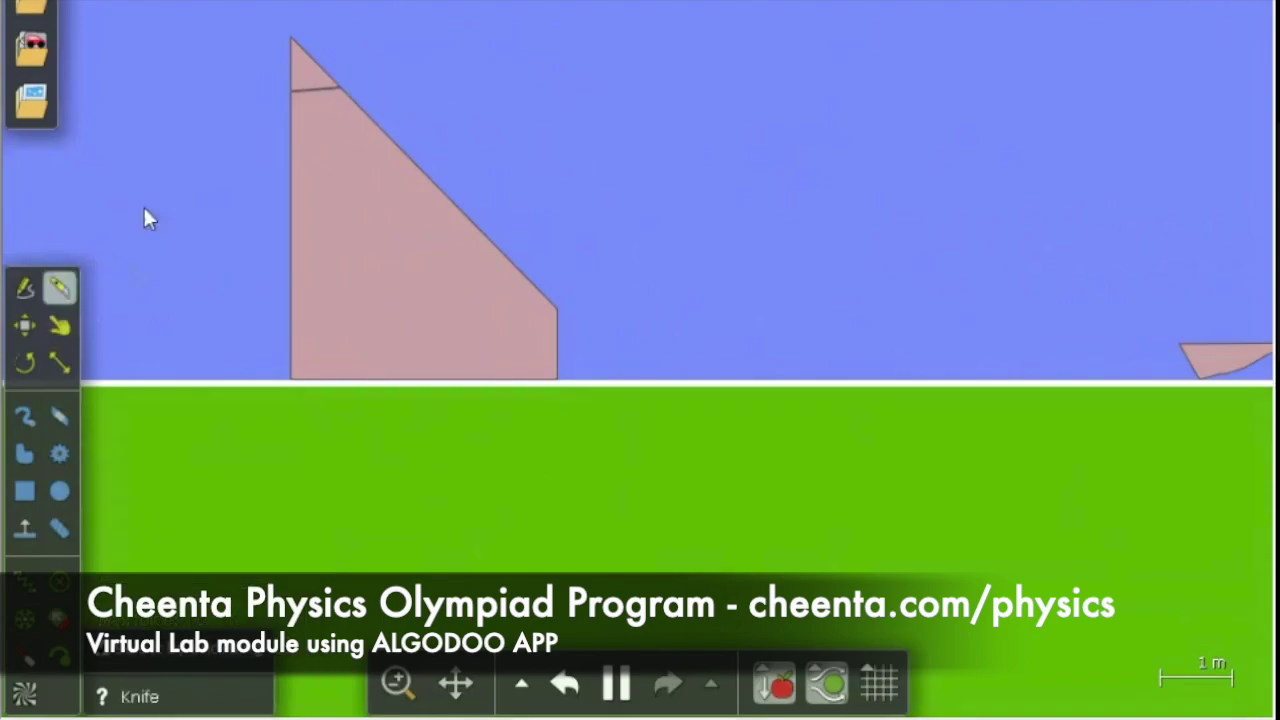
drag(271, 90, 362, 101)
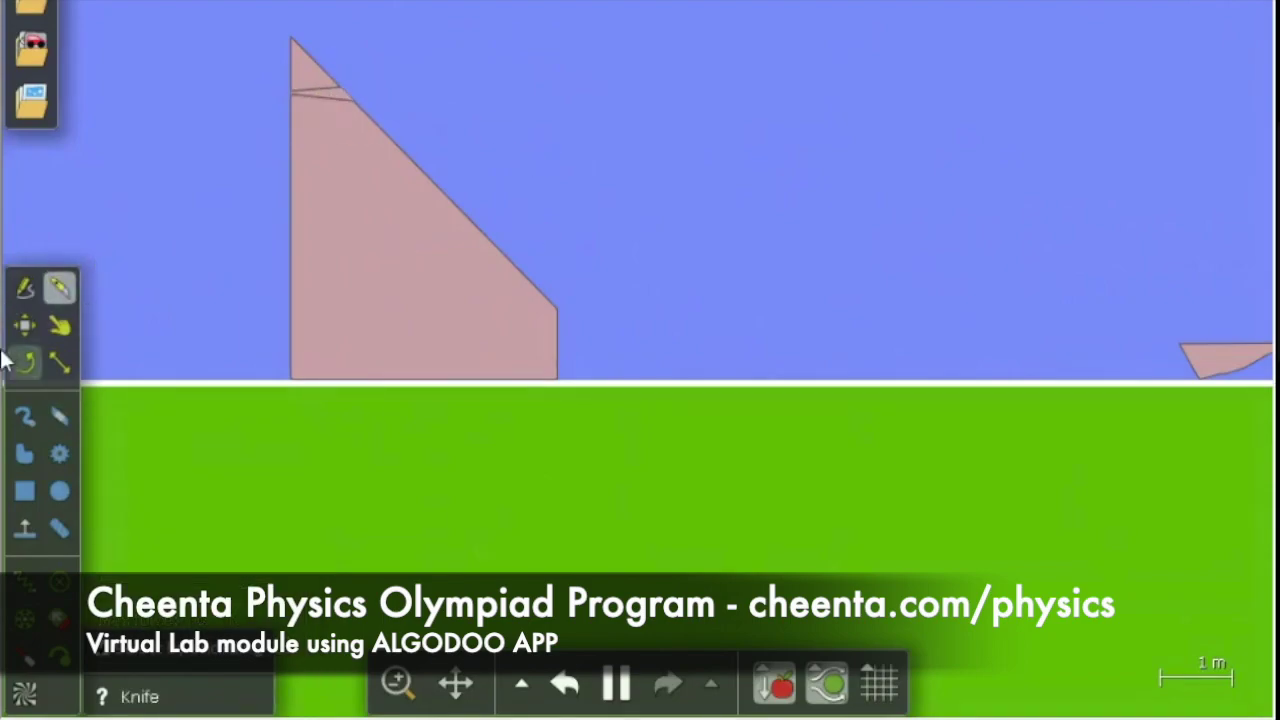
click(59, 325)
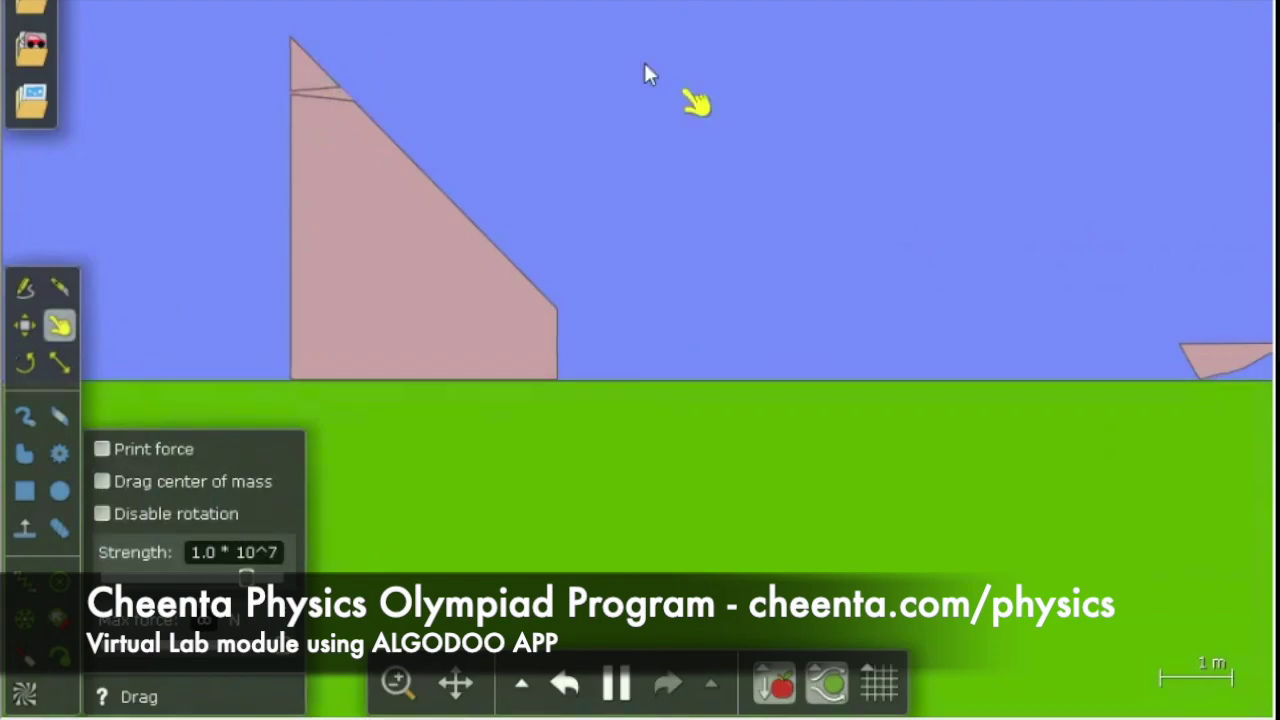
drag(308, 66, 274, 110)
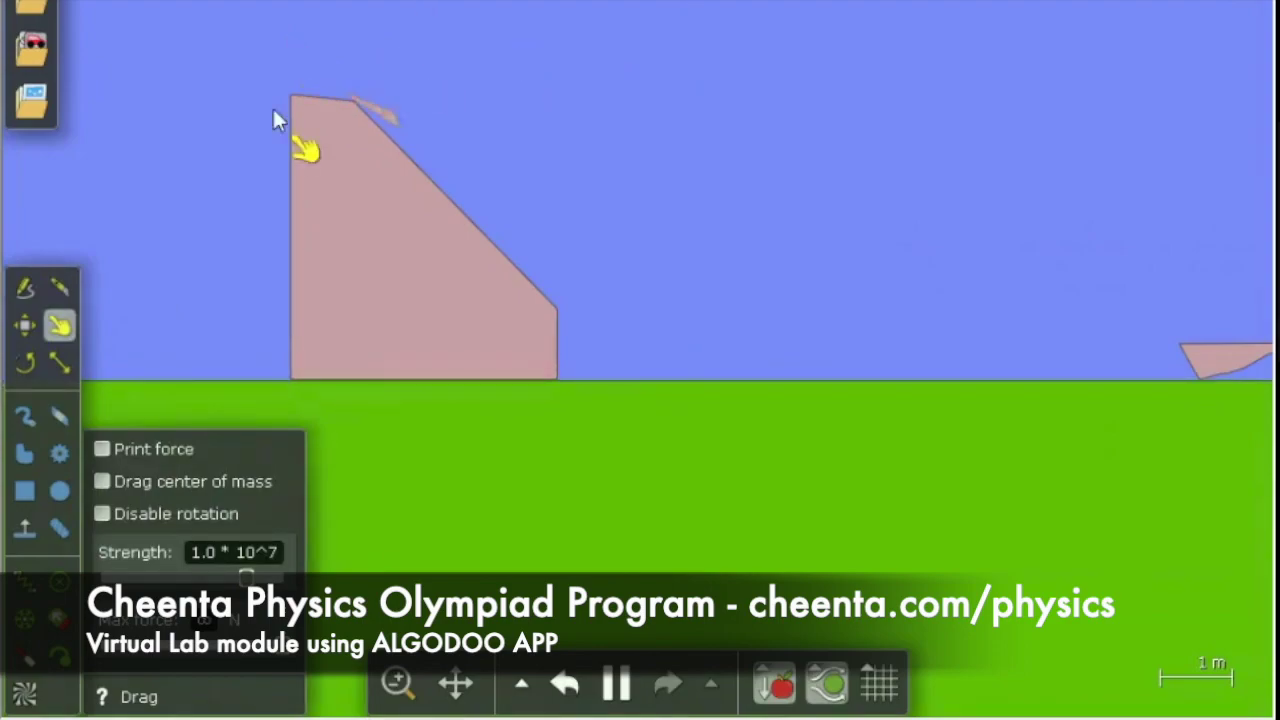
Step: Draw a circle about 0.4 m across atop the ramp and, with the simulation paused, another about 0.5 m across above its upper-left corner
click(64, 482)
drag(369, 60, 311, 72)
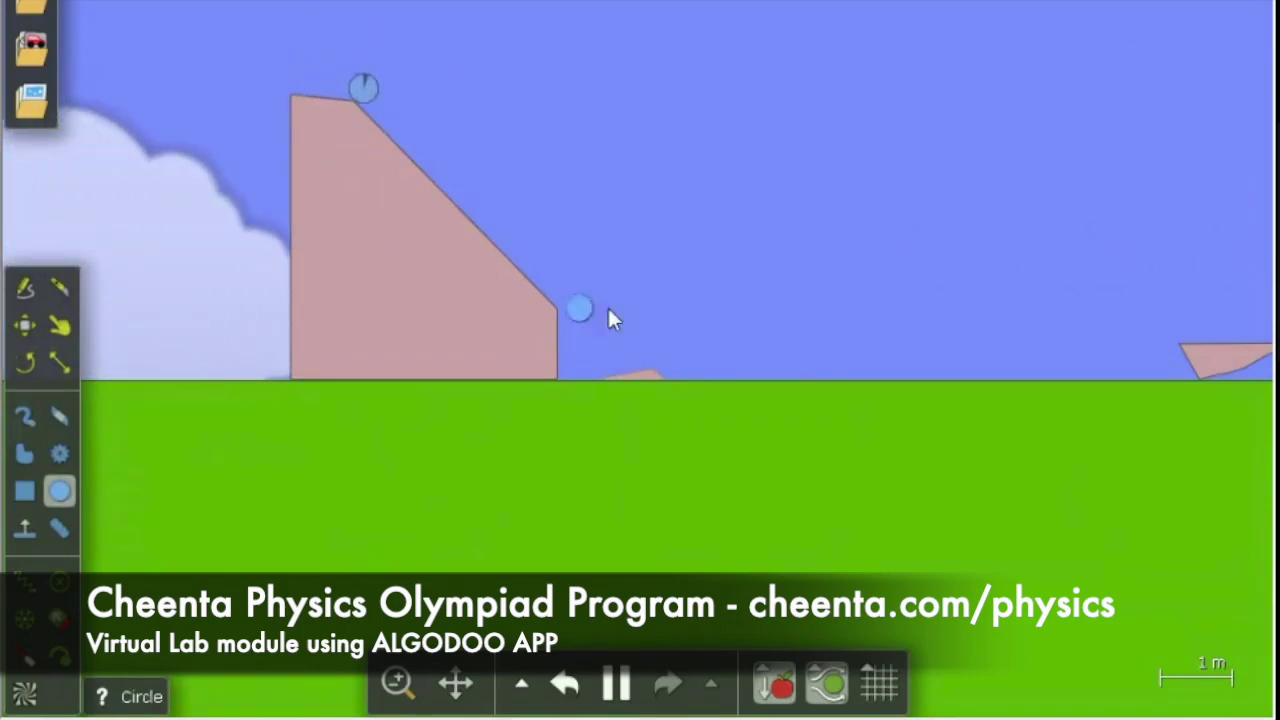
drag(1005, 335, 295, 68)
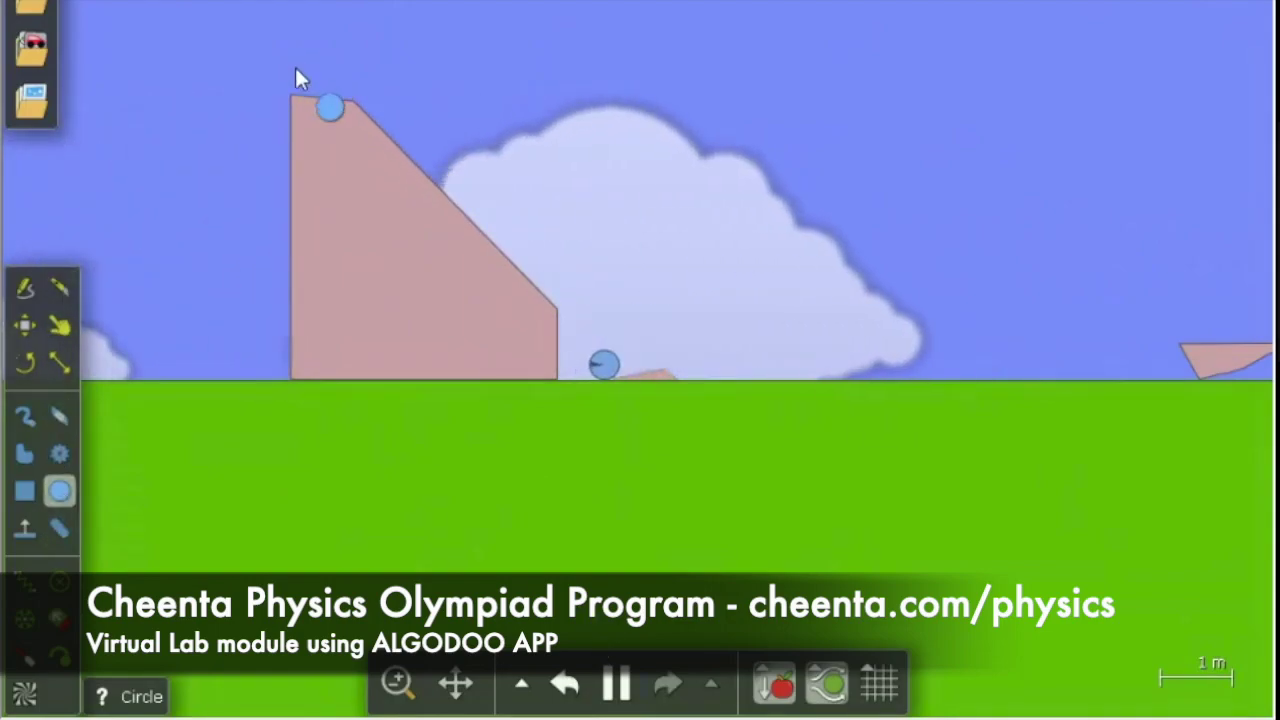
key(space)
drag(291, 62, 304, 78)
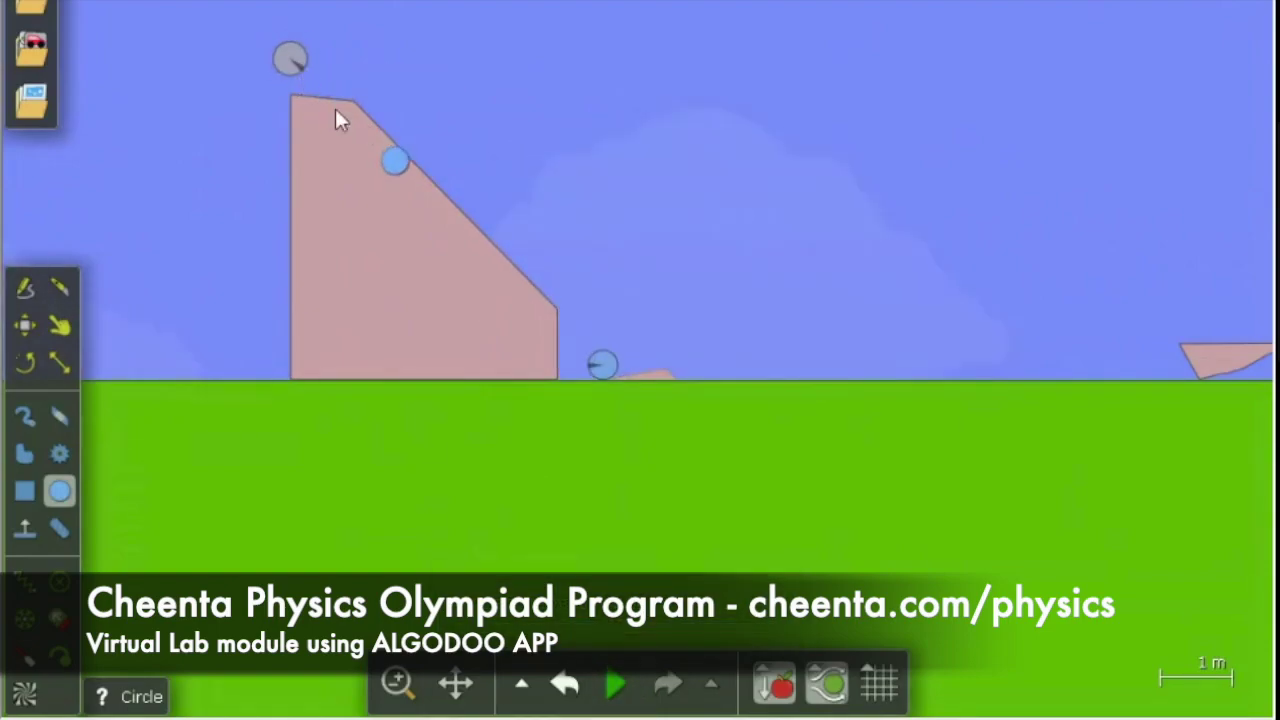
Step: Show the Speed / Time plot of the circle above the ramp, placed clear of the ramp, and start the simulation
right_click(290, 62)
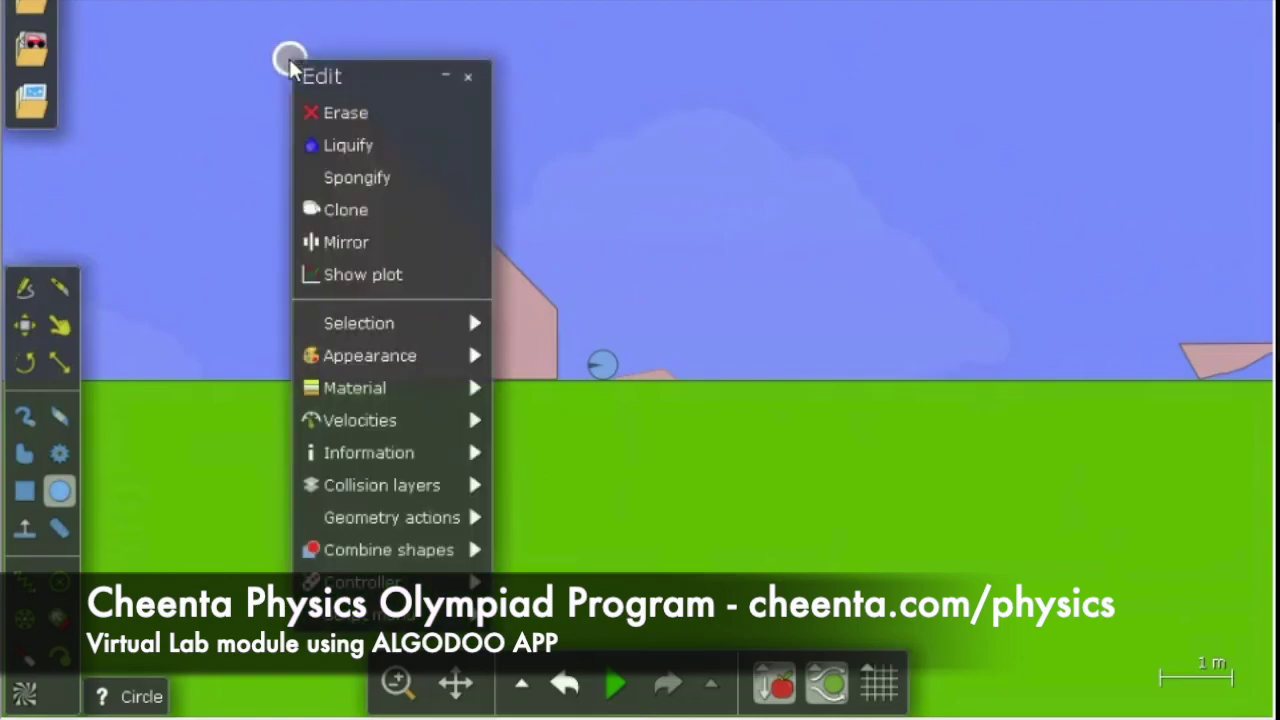
click(371, 273)
key(Escape)
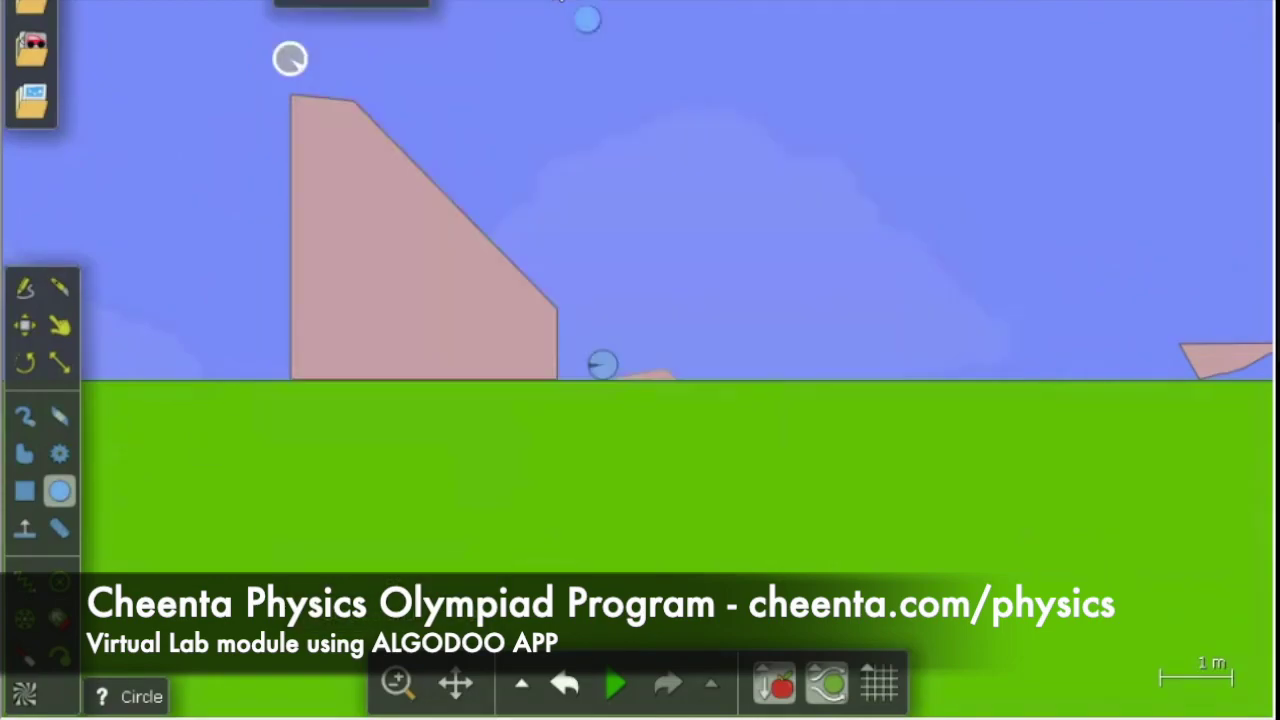
right_click(290, 62)
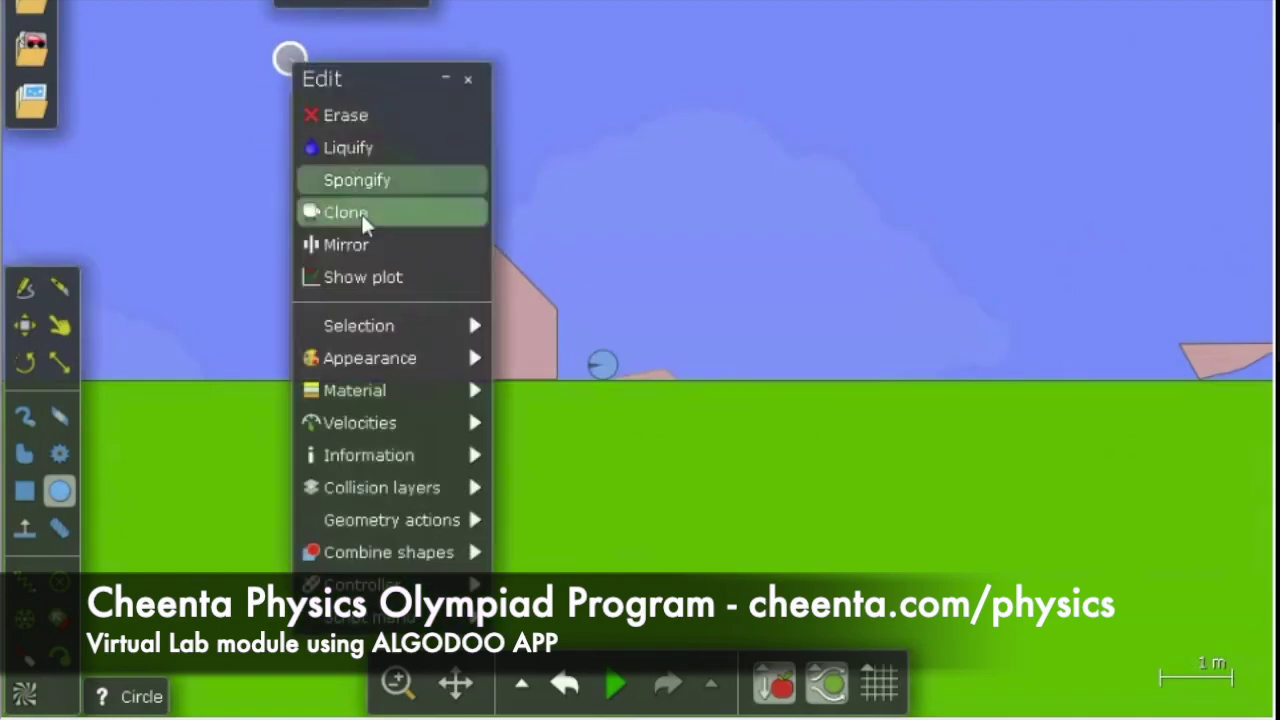
click(351, 276)
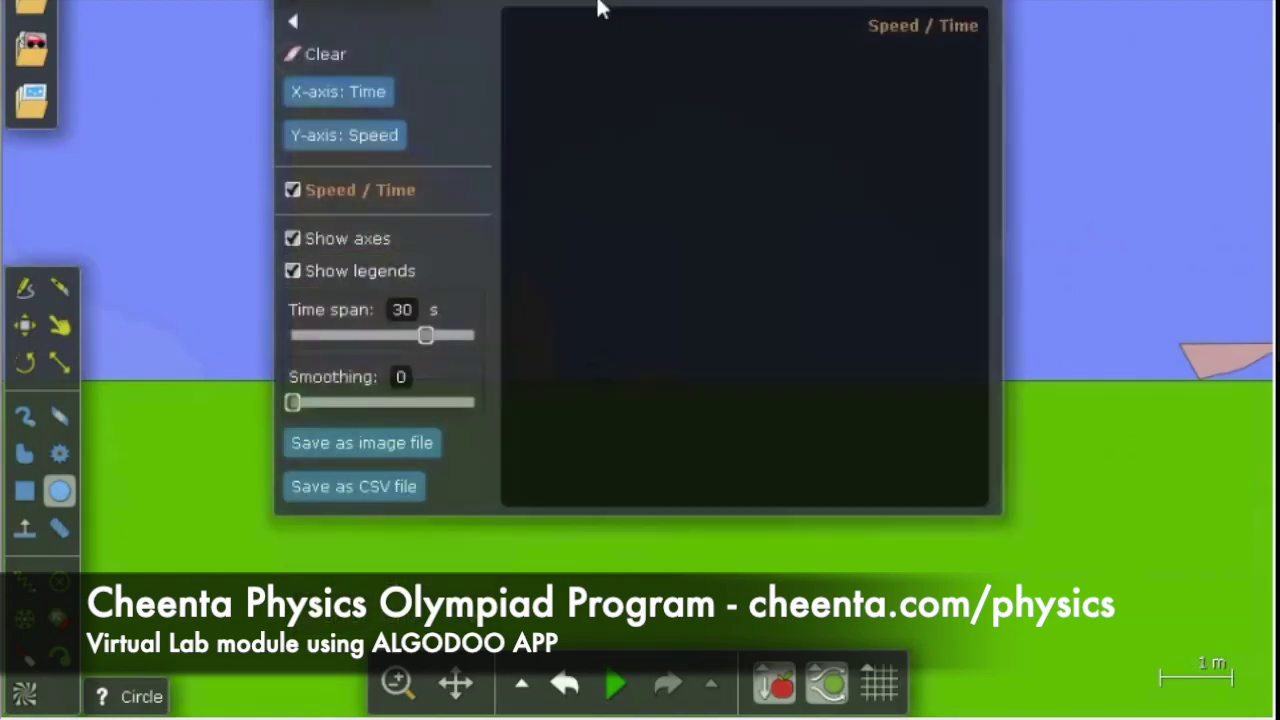
drag(603, 2, 915, 0)
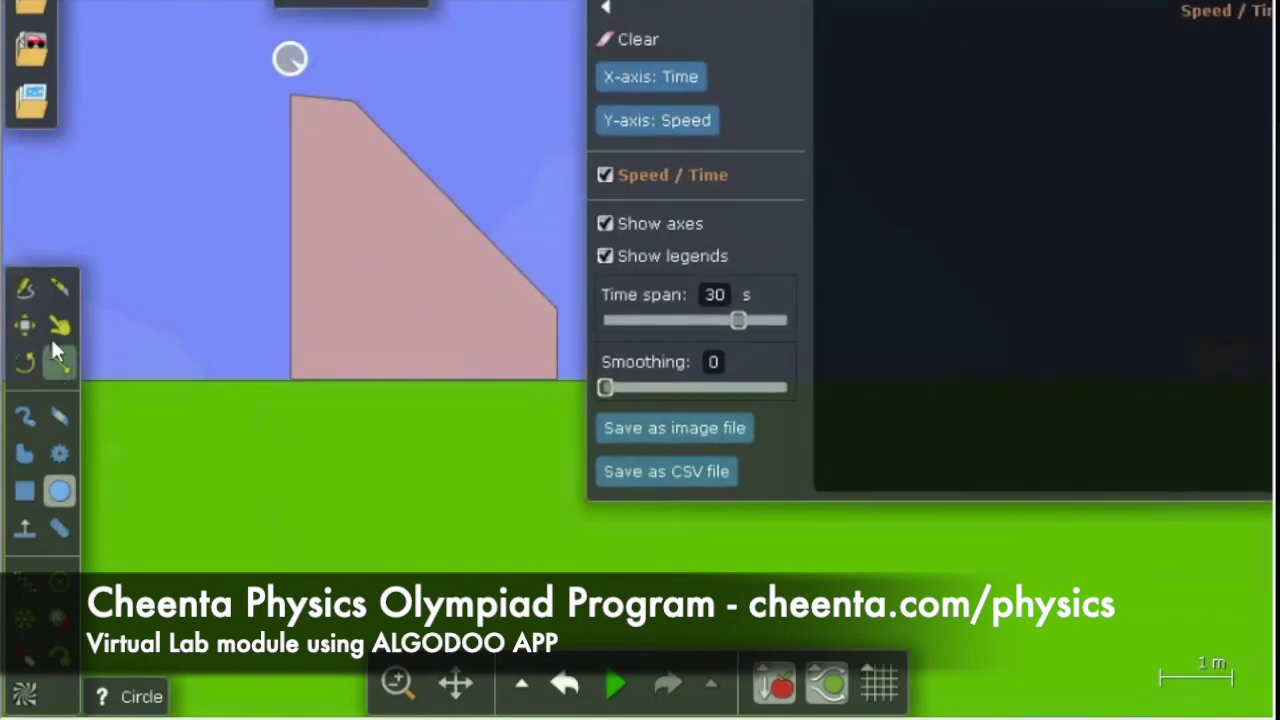
click(616, 684)
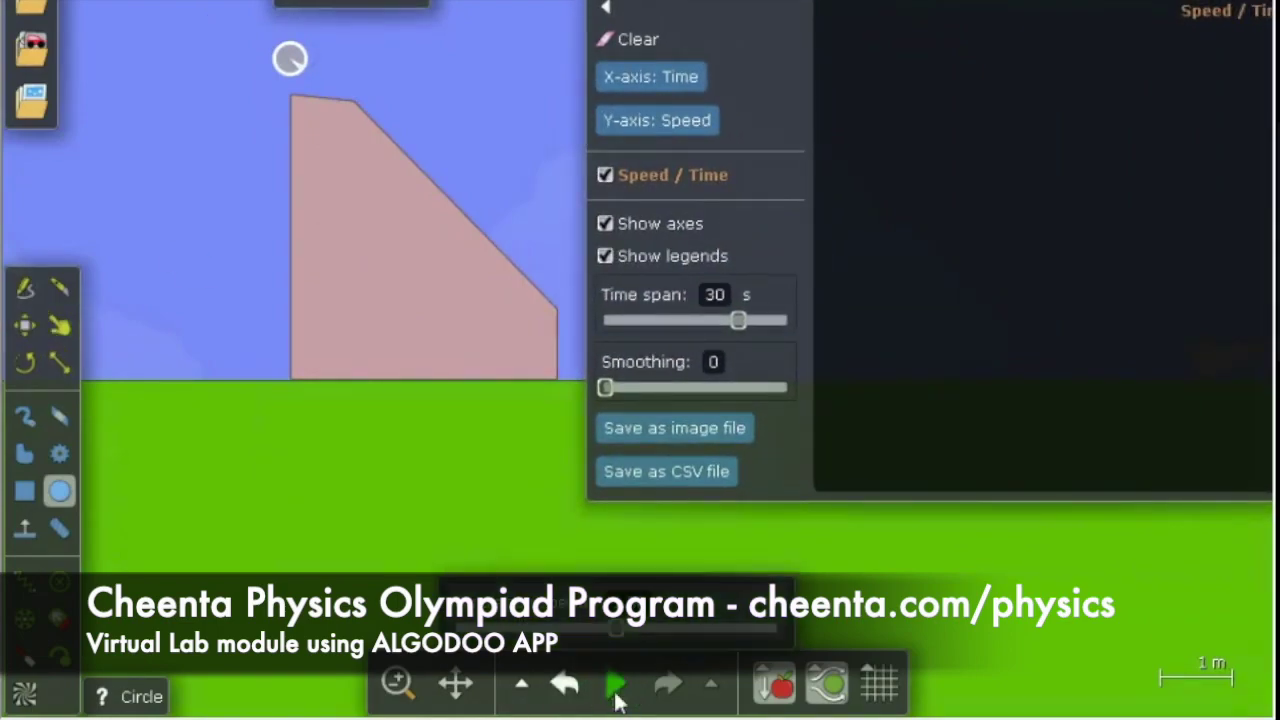